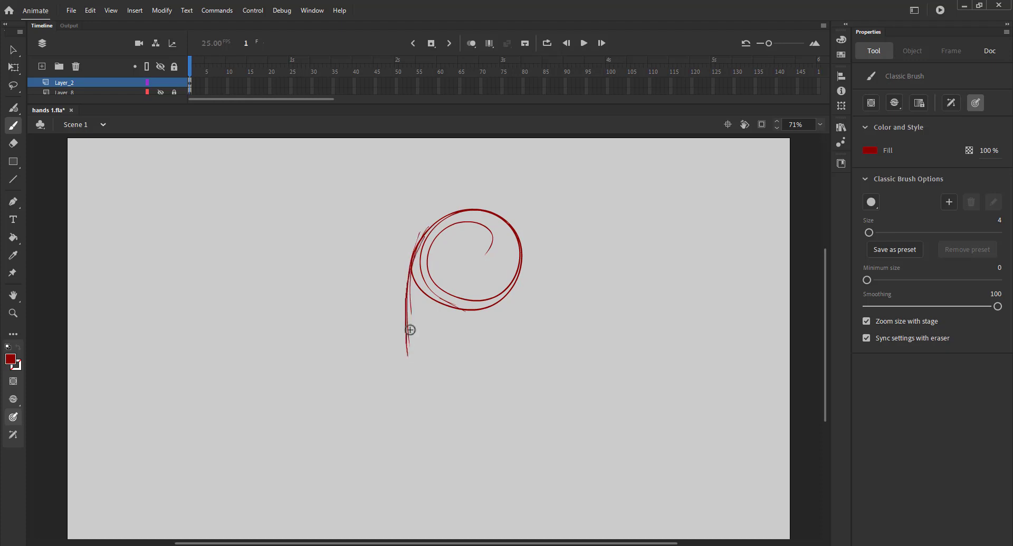
Sketch the thumb and the first long finger around the open hand's palm circle in dark red brush strokes.
mouse_move(417, 242)
left_mouse_down()
mouse_move(411, 371)
mouse_move(419, 378)
left_mouse_up()
left_click_drag(468, 205, 486, 207)
mouse_move(451, 204)
left_mouse_down()
mouse_move(484, 203)
mouse_move(445, 202)
left_mouse_up()
key("ctrl+z")
key("ctrl+z")
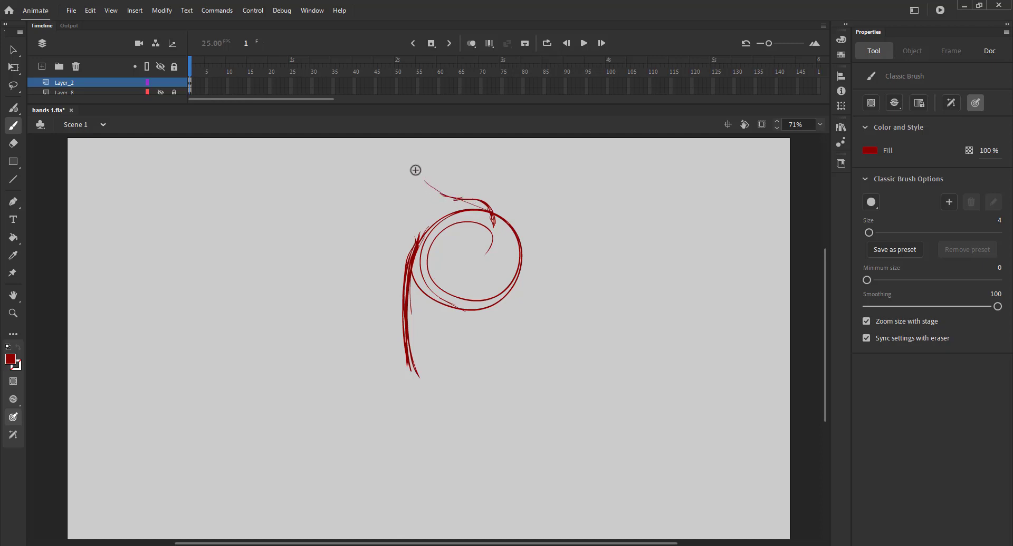
mouse_move(416, 169)
left_mouse_down()
mouse_move(437, 193)
mouse_move(412, 169)
mouse_move(395, 175)
mouse_move(405, 181)
mouse_move(392, 190)
mouse_move(385, 169)
mouse_move(420, 224)
left_mouse_up()
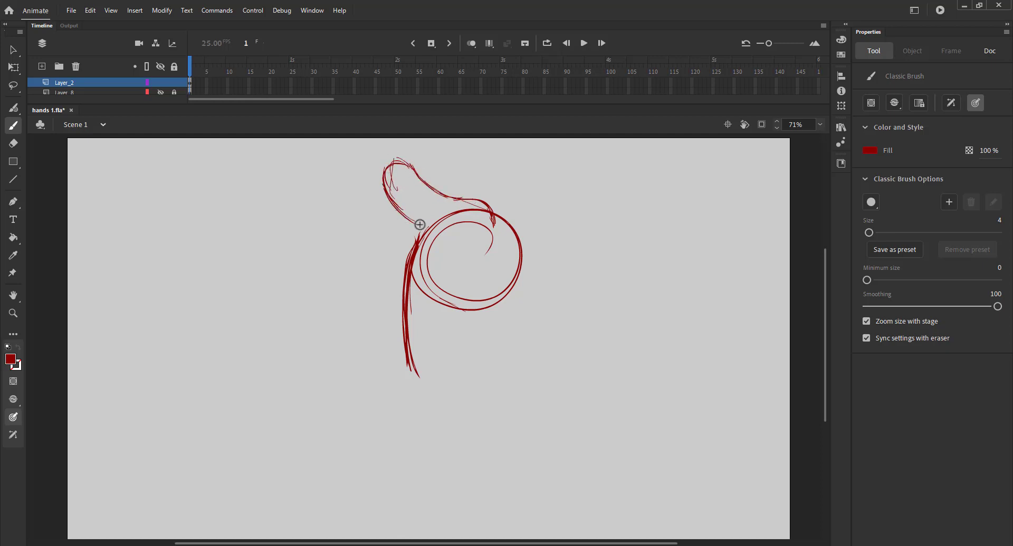
mouse_move(436, 283)
left_mouse_down()
mouse_move(437, 342)
mouse_move(432, 361)
mouse_move(411, 357)
left_mouse_up()
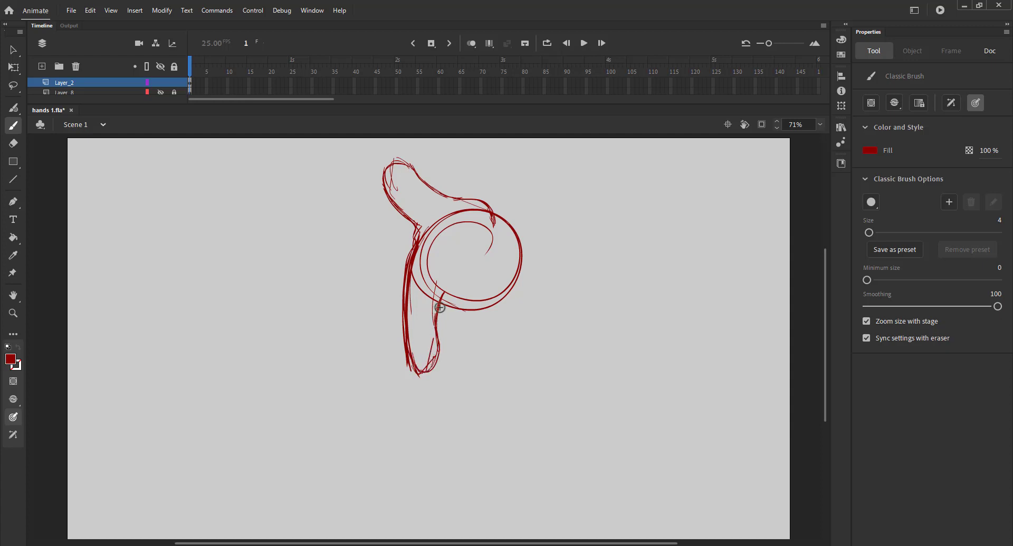
Sketch the open hand's two remaining fingers, its outer palm edge and the short wrist lines.
left_click_drag(446, 298, 493, 370)
mouse_move(483, 299)
left_mouse_down()
mouse_move(500, 371)
mouse_move(466, 354)
left_mouse_up()
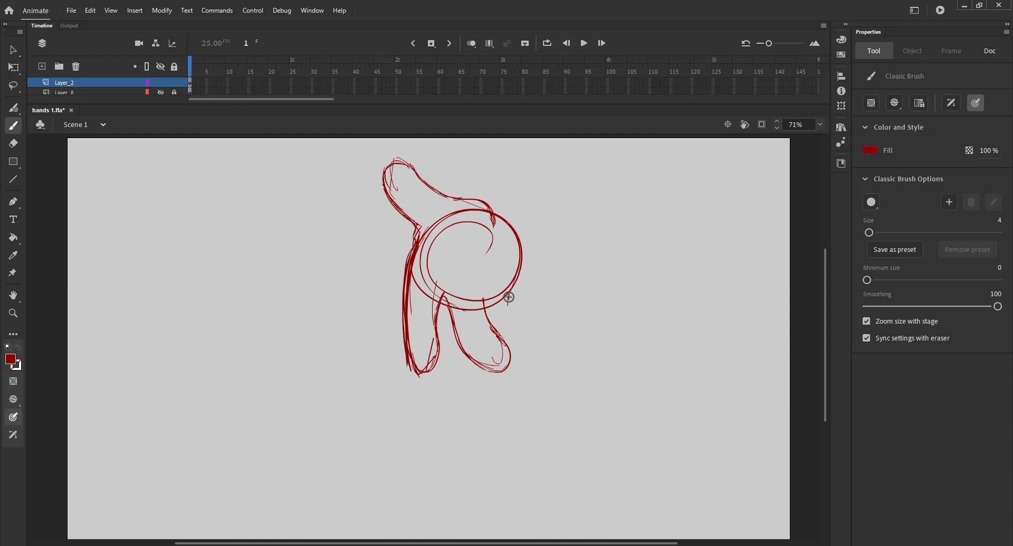
left_click_drag(508, 298, 530, 340)
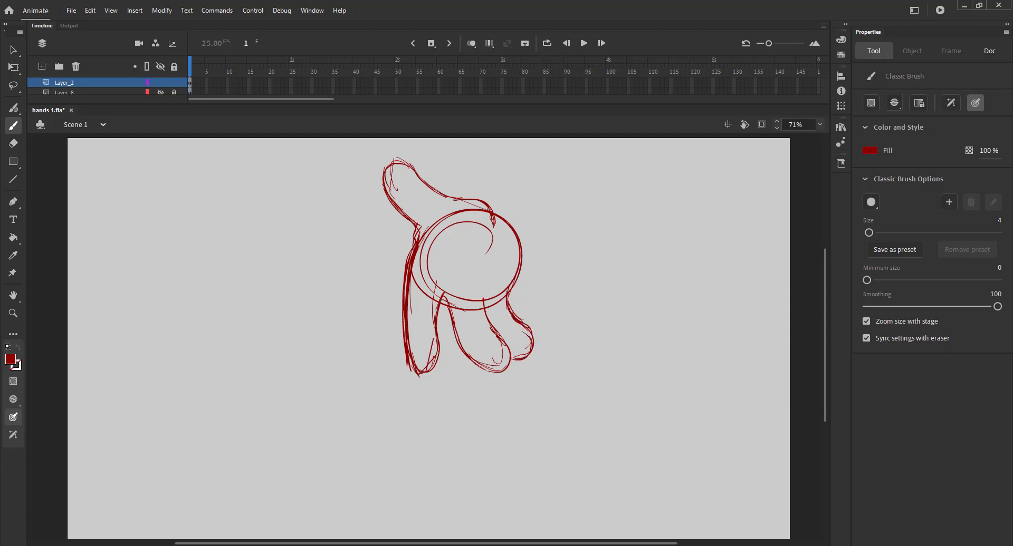
left_click_drag(525, 357, 506, 285)
mouse_move(497, 214)
left_mouse_down()
mouse_move(518, 249)
mouse_move(513, 282)
mouse_move(520, 239)
mouse_move(522, 255)
mouse_move(510, 309)
left_mouse_up()
left_click_drag(531, 200, 530, 250)
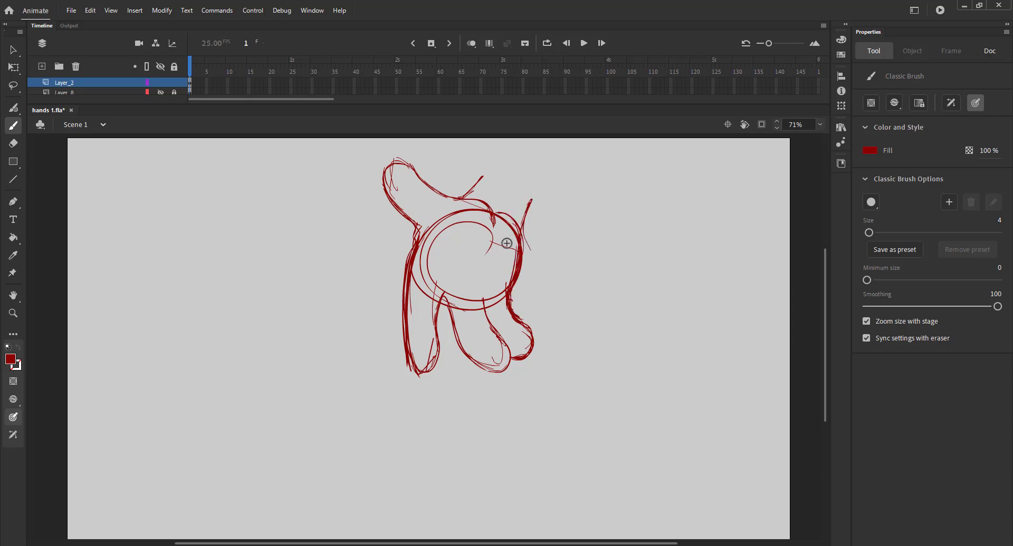
Group the open hand sketch, move it to the upper-right part of the stage and save the file.
key("ctrl+a")
key("ctrl+g")
key("v")
left_click_drag(416, 274, 653, 254)
left_click(542, 266)
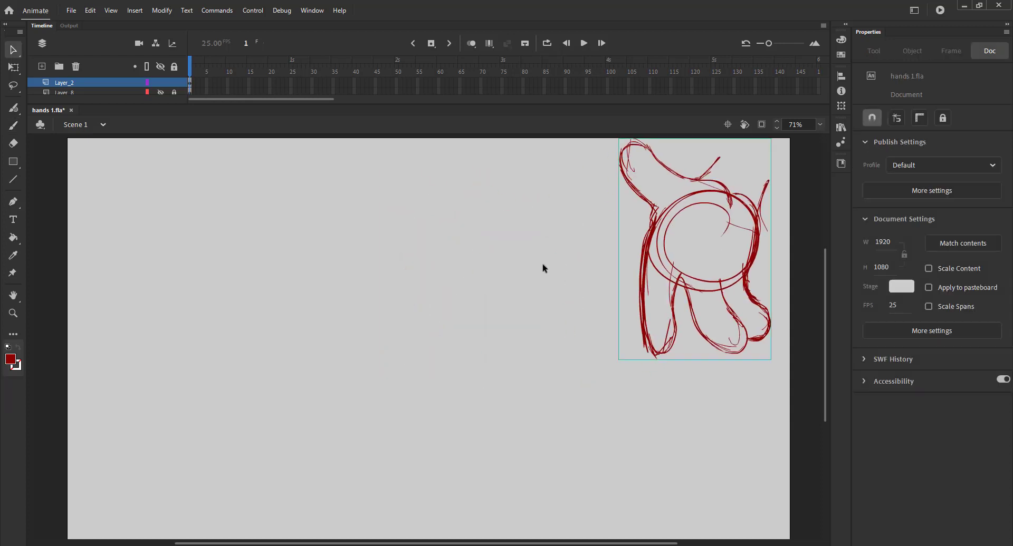
key("ctrl+s")
Sketch a pointing hand in the empty stage area, with palm circle, raised index finger, folded thumb, curled fingers and wrist.
key("b")
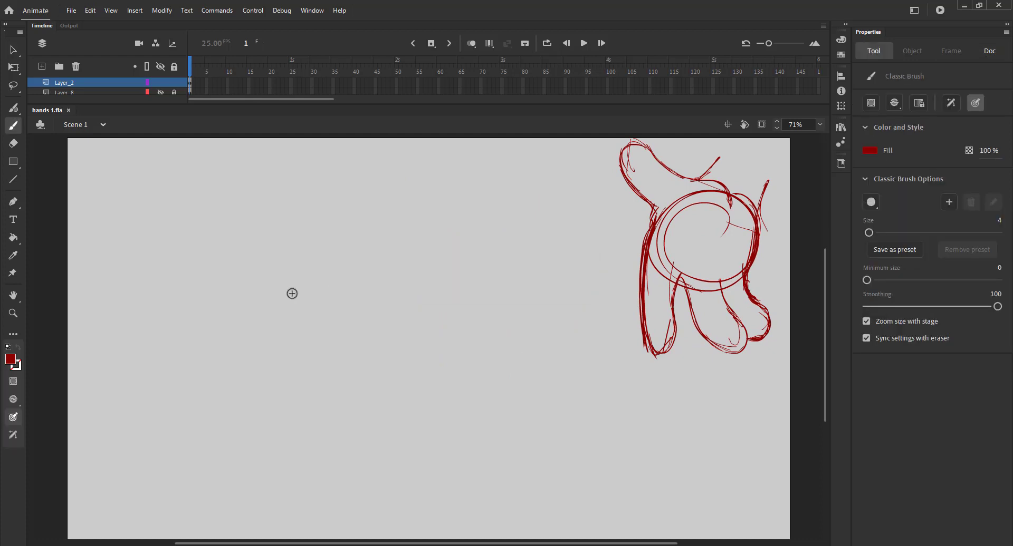
mouse_move(366, 371)
left_mouse_down()
mouse_move(377, 379)
mouse_move(348, 290)
mouse_move(321, 343)
mouse_move(356, 371)
left_mouse_up()
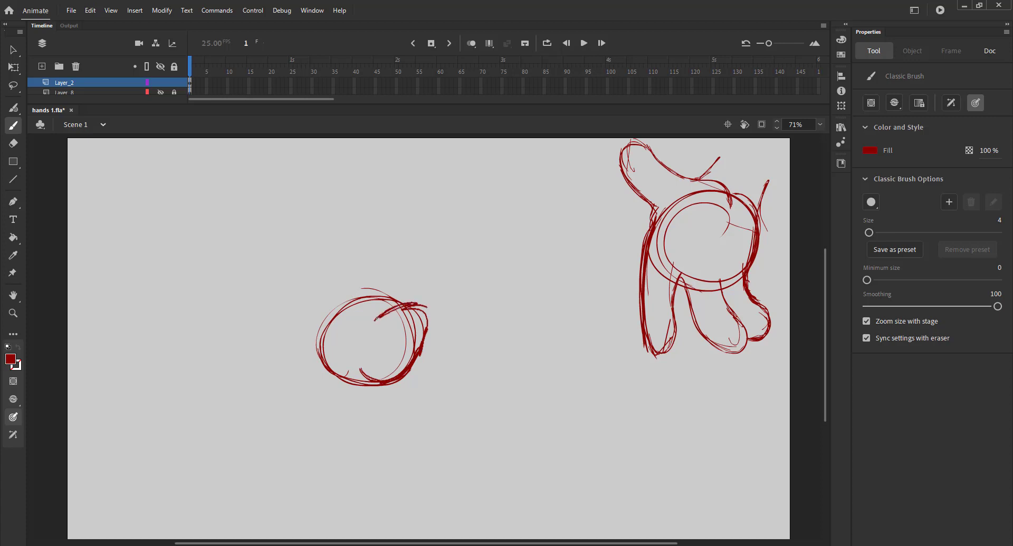
mouse_move(377, 322)
left_mouse_down()
mouse_move(427, 338)
mouse_move(374, 341)
mouse_move(399, 335)
left_mouse_up()
mouse_move(406, 295)
left_mouse_down()
mouse_move(383, 220)
mouse_move(401, 297)
mouse_move(360, 230)
mouse_move(395, 248)
mouse_move(404, 301)
mouse_move(386, 307)
mouse_move(363, 278)
mouse_move(352, 280)
mouse_move(371, 295)
left_mouse_up()
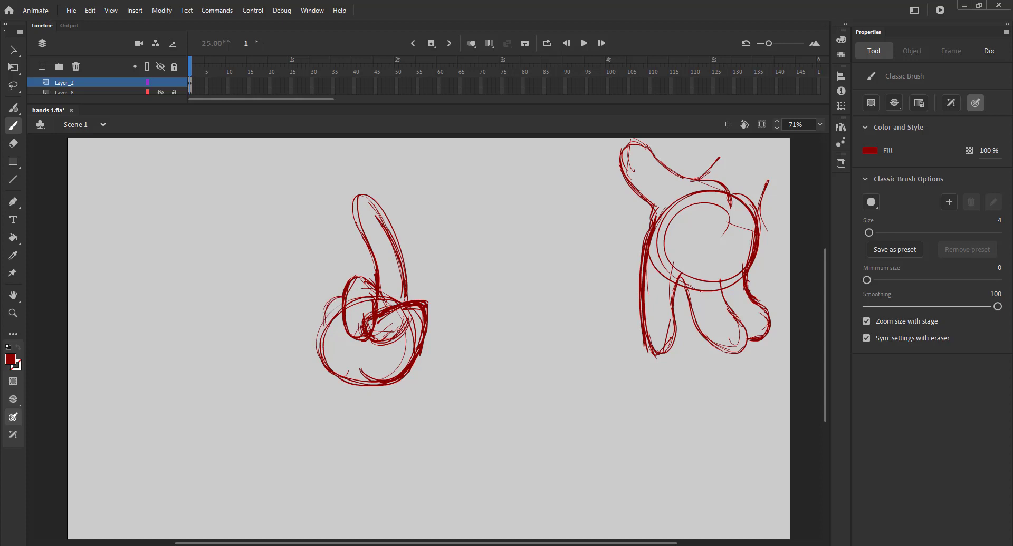
mouse_move(349, 296)
left_mouse_down()
mouse_move(343, 342)
mouse_move(328, 313)
mouse_move(330, 350)
left_mouse_up()
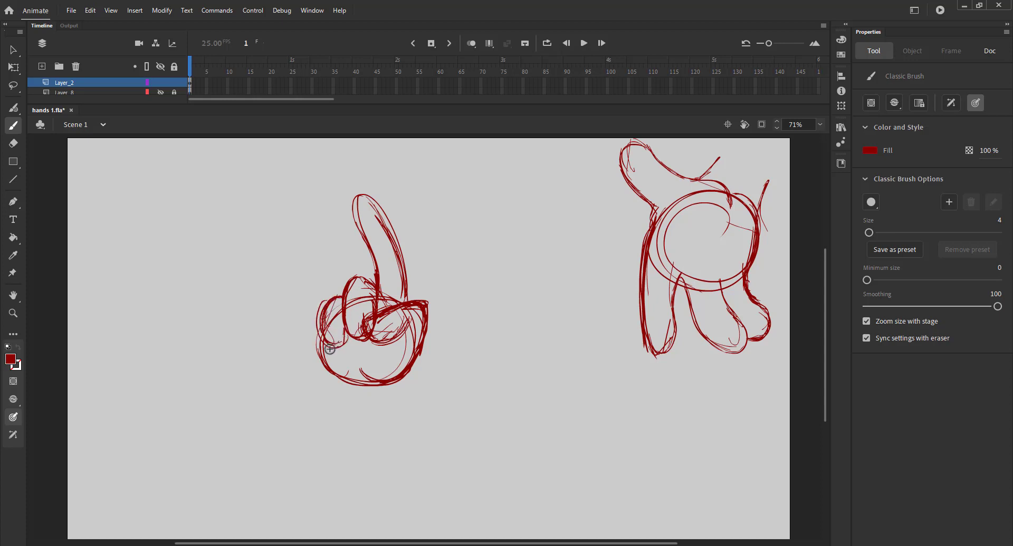
left_click_drag(392, 385, 398, 420)
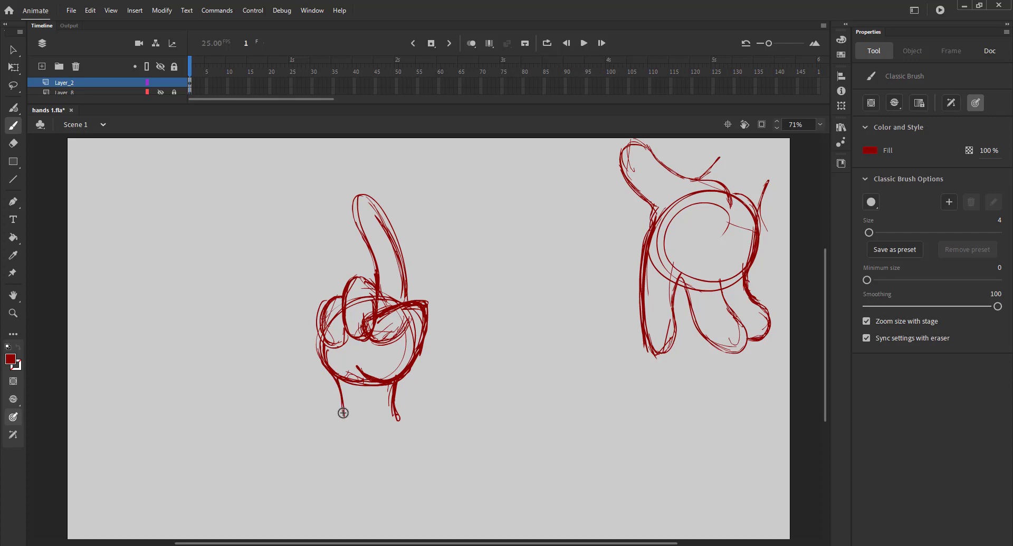
Group the pointing hand sketch, move it over the stage's lower-right edge and save the file.
key("v")
left_click_drag(246, 174, 516, 463)
key("ctrl+g")
left_click_drag(395, 321, 821, 425)
left_click(459, 357)
key("ctrl+s")
Sketch a third hand's palm circle, sloping upper contour and the short rounded digit below the wrist.
key("b")
left_click_drag(294, 313, 243, 286)
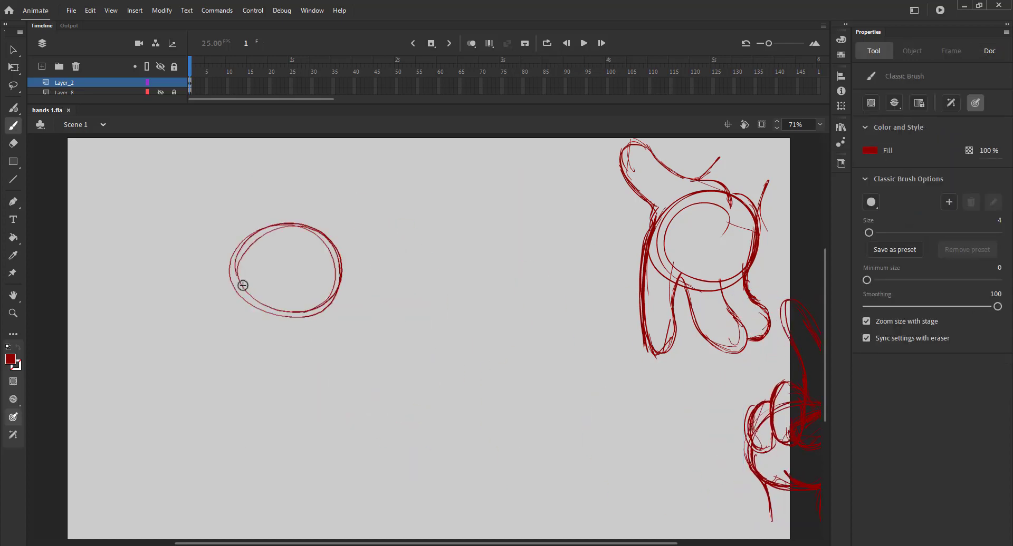
mouse_move(246, 209)
left_mouse_down()
mouse_move(320, 231)
mouse_move(356, 285)
left_mouse_up()
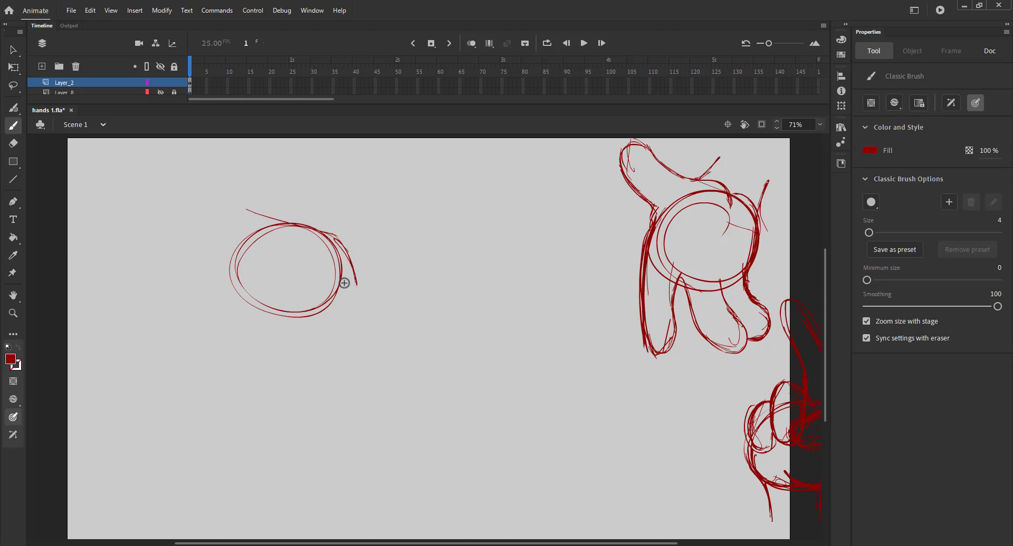
mouse_move(234, 285)
left_mouse_down()
mouse_move(252, 304)
mouse_move(232, 289)
mouse_move(233, 328)
left_mouse_up()
left_click_drag(283, 317, 301, 309)
mouse_move(233, 323)
left_mouse_down()
mouse_move(267, 330)
mouse_move(242, 339)
left_mouse_up()
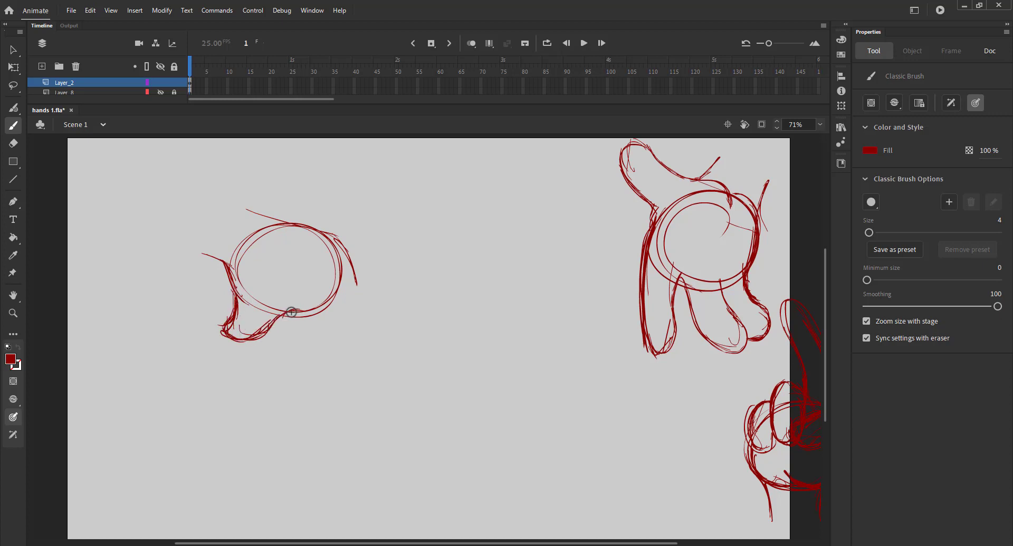
Add the third hand's long tapered finger and small curled finger, and darken its upper and wrist contours.
left_click_drag(291, 312, 362, 350)
mouse_move(325, 270)
left_mouse_down()
mouse_move(364, 308)
mouse_move(380, 360)
left_mouse_up()
left_click_drag(299, 311, 363, 343)
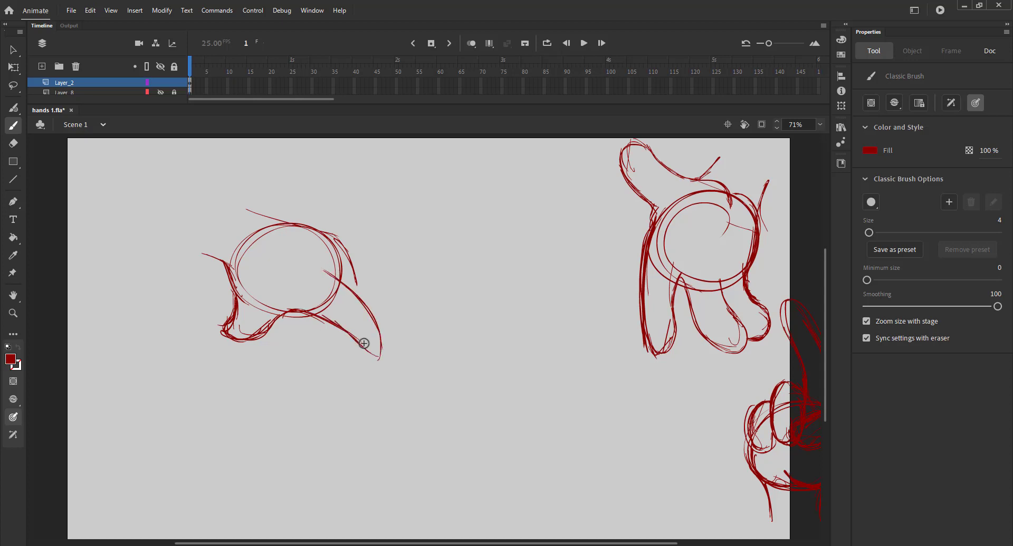
left_click_drag(358, 301, 381, 358)
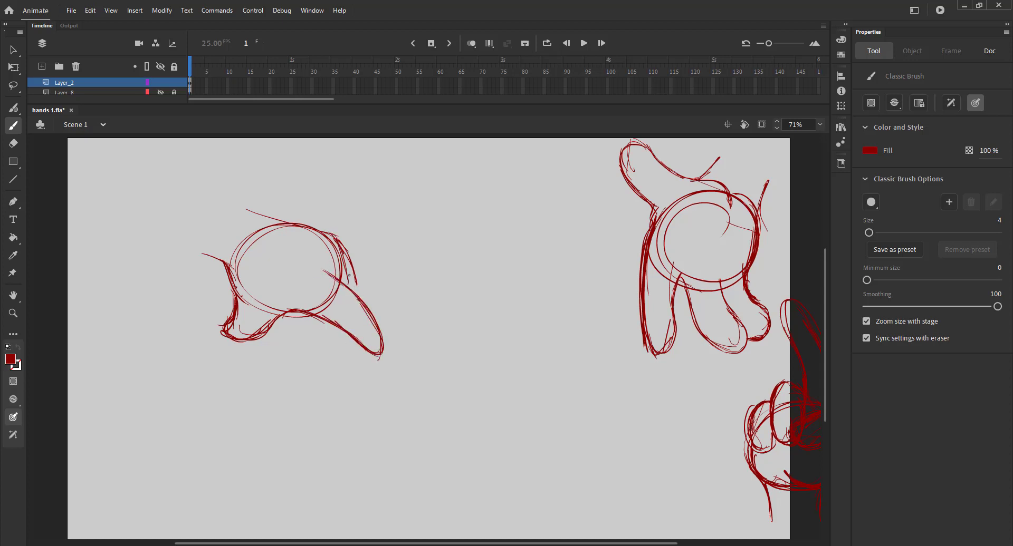
mouse_move(349, 276)
left_mouse_down()
mouse_move(243, 207)
mouse_move(349, 286)
mouse_move(228, 200)
left_mouse_up()
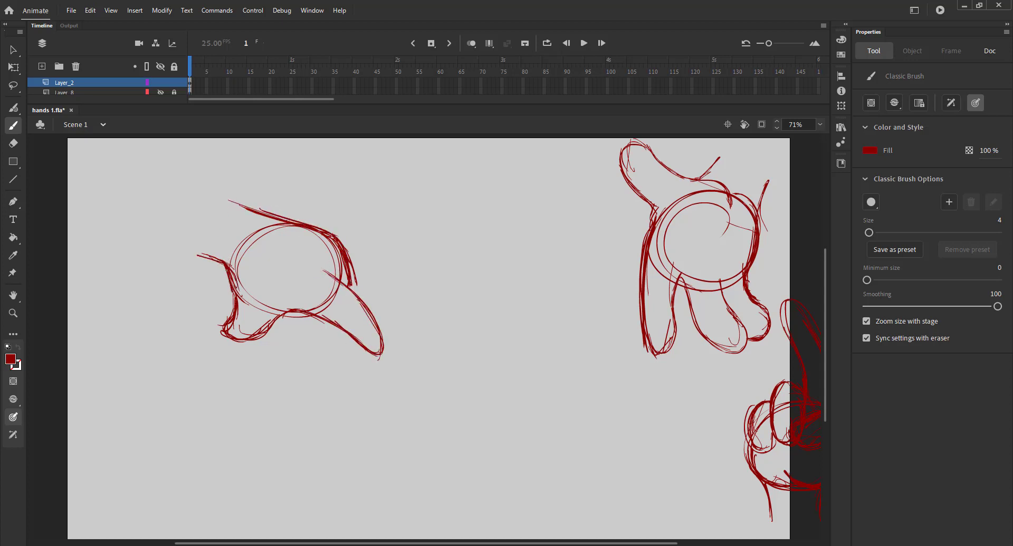
mouse_move(321, 271)
left_mouse_down()
mouse_move(378, 337)
mouse_move(315, 323)
left_mouse_up()
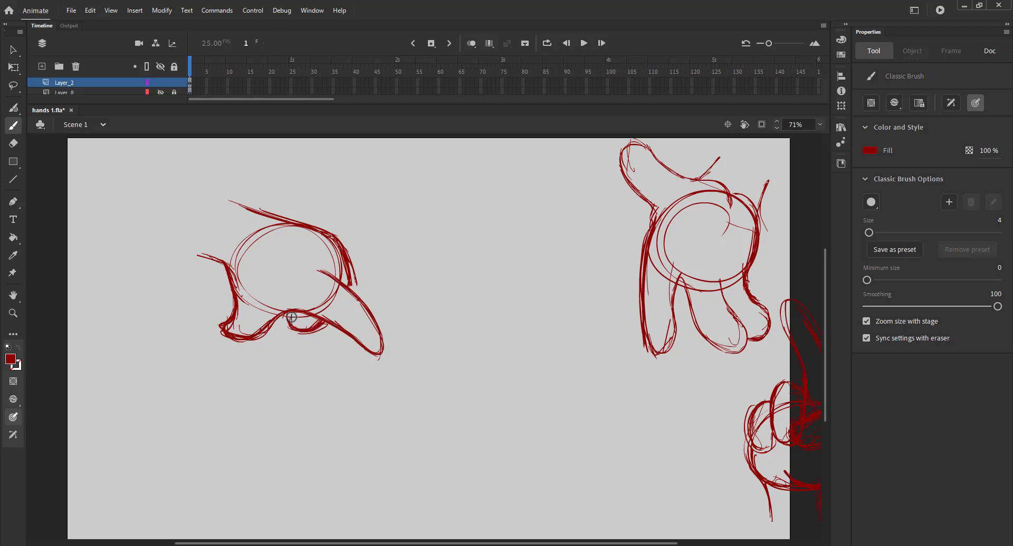
left_click_drag(212, 215, 315, 255)
key("ctrl+z")
Save the file, then group the third hand sketch and move it below the open hand.
key("ctrl+s")
key("v")
left_click_drag(165, 170, 452, 414)
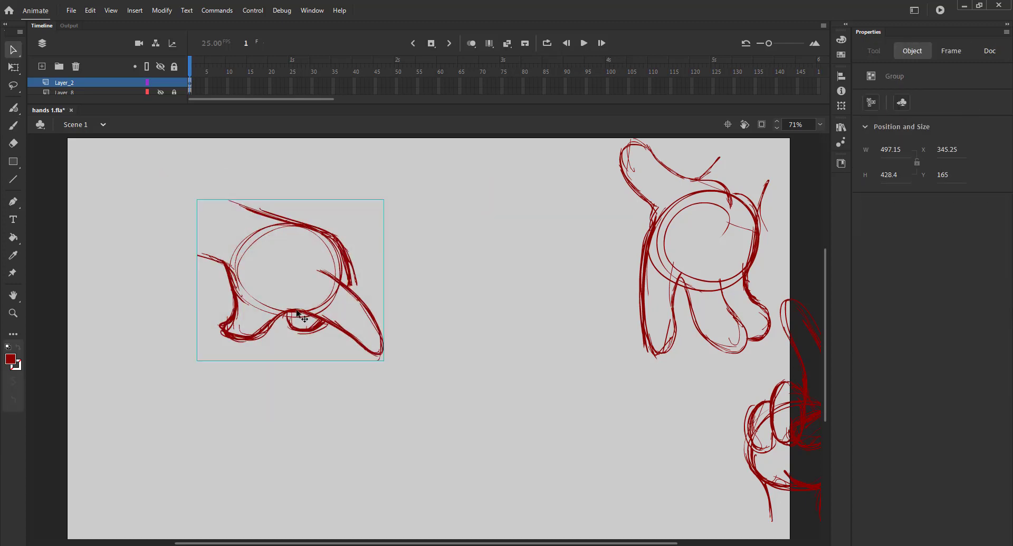
left_click_drag(369, 342, 718, 524)
Sketch a fourth hand's palm circle with a raised knuckle on top and folded fingers at the front.
key("b")
mouse_move(290, 325)
left_mouse_down()
mouse_move(331, 305)
mouse_move(330, 224)
mouse_move(377, 235)
left_mouse_up()
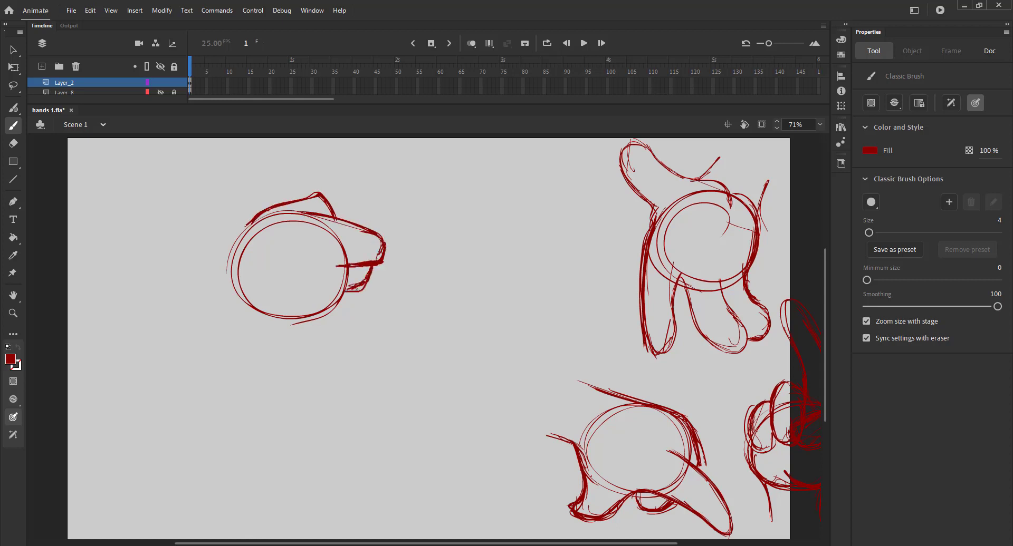
left_click_drag(331, 294, 366, 287)
mouse_move(372, 266)
left_mouse_down()
mouse_move(357, 293)
mouse_move(371, 267)
left_mouse_up()
left_click_drag(355, 290, 333, 311)
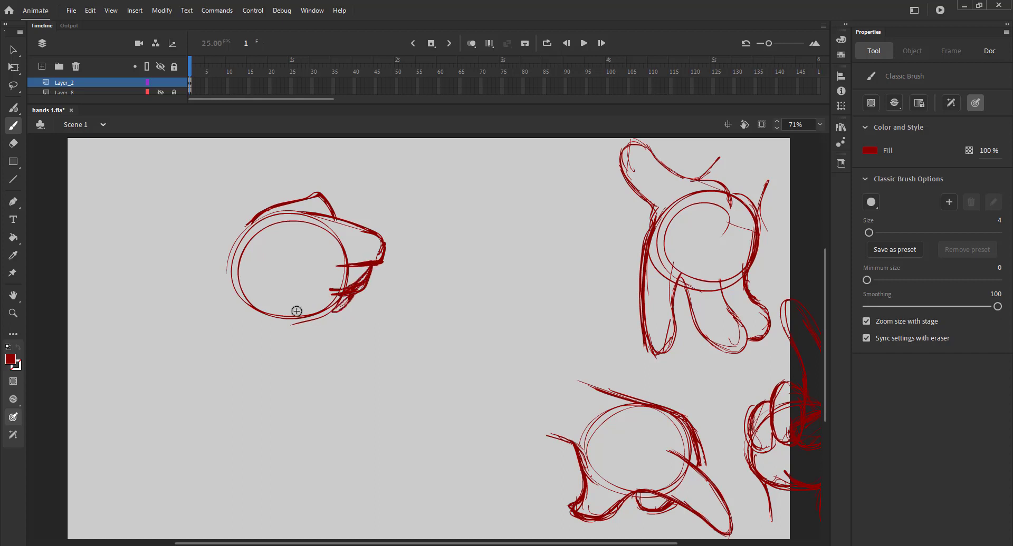
Thicken the fourth hand's lower palm contour and draw the two wrist lines extending back from the palm.
left_click_drag(232, 301, 298, 320)
mouse_move(238, 308)
left_mouse_down()
mouse_move(257, 316)
mouse_move(338, 308)
left_mouse_up()
left_click_drag(242, 311, 327, 316)
left_click_drag(248, 314, 303, 321)
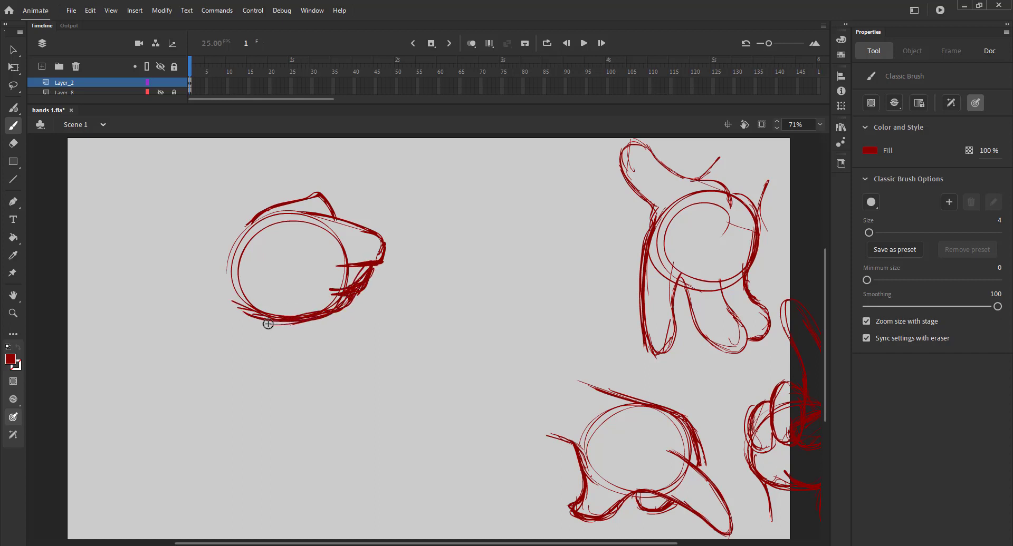
left_click_drag(251, 224, 183, 234)
left_click_drag(176, 302, 300, 315)
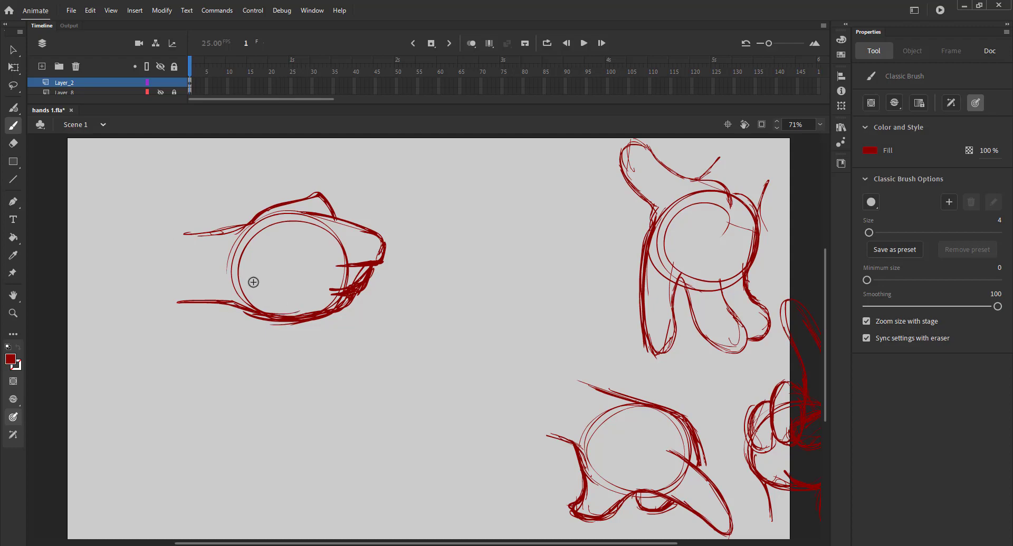
Select the entire fourth hand sketch and group it.
key("v")
left_click_drag(127, 165, 483, 362)
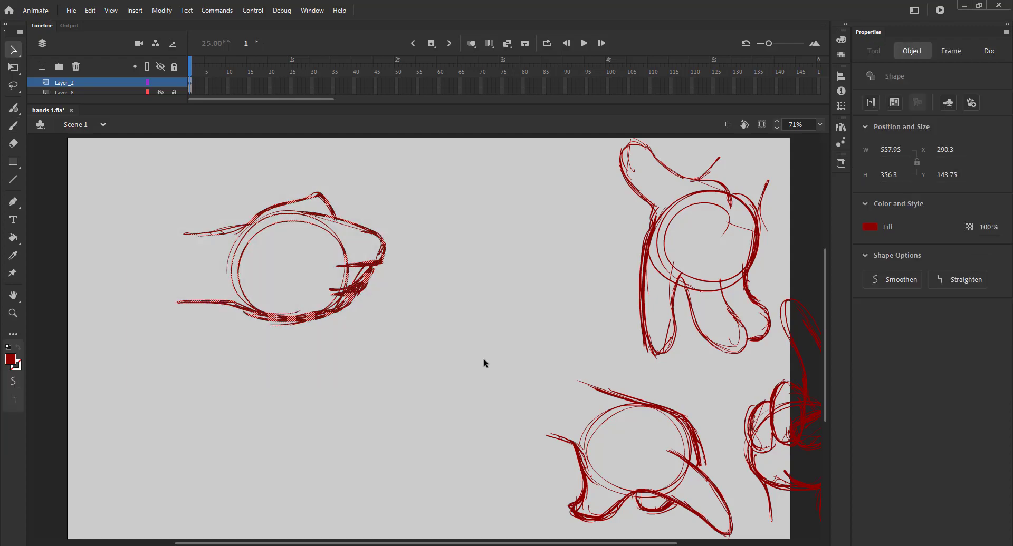
key("ctrl+g")
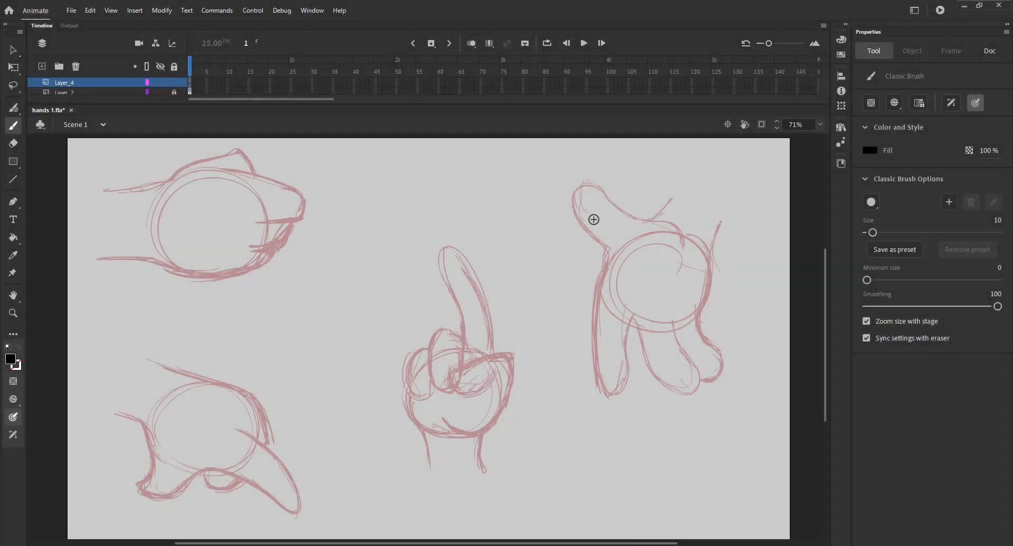
Ink the open hand's thumb outline in black over the faded sketch, from the finger base around to the wrist crease.
left_click_drag(563, 172, 683, 298)
key("ctrl+z")
key("z")
left_click_drag(515, 156, 777, 464)
key("b")
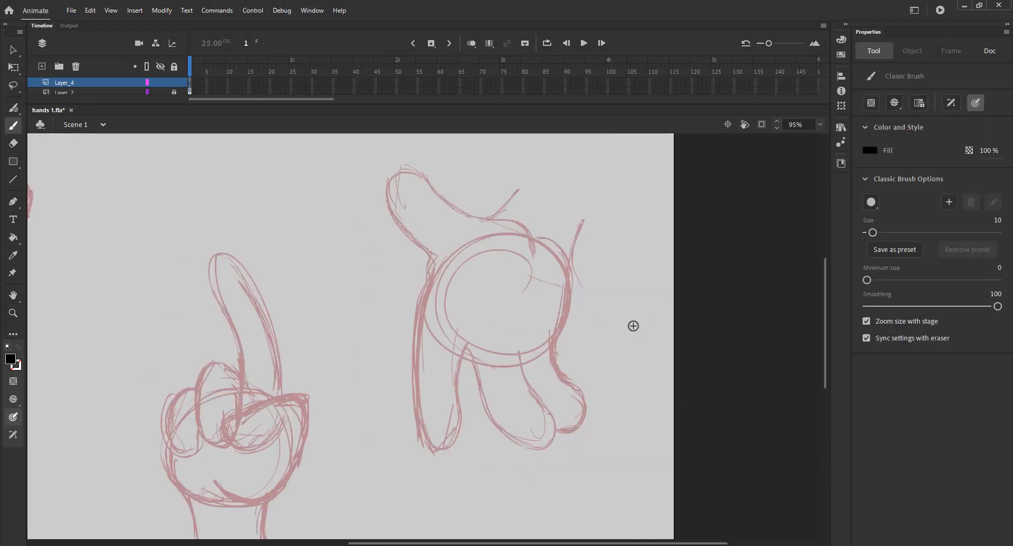
mouse_move(430, 259)
left_mouse_down()
mouse_move(387, 172)
mouse_move(535, 257)
left_mouse_up()
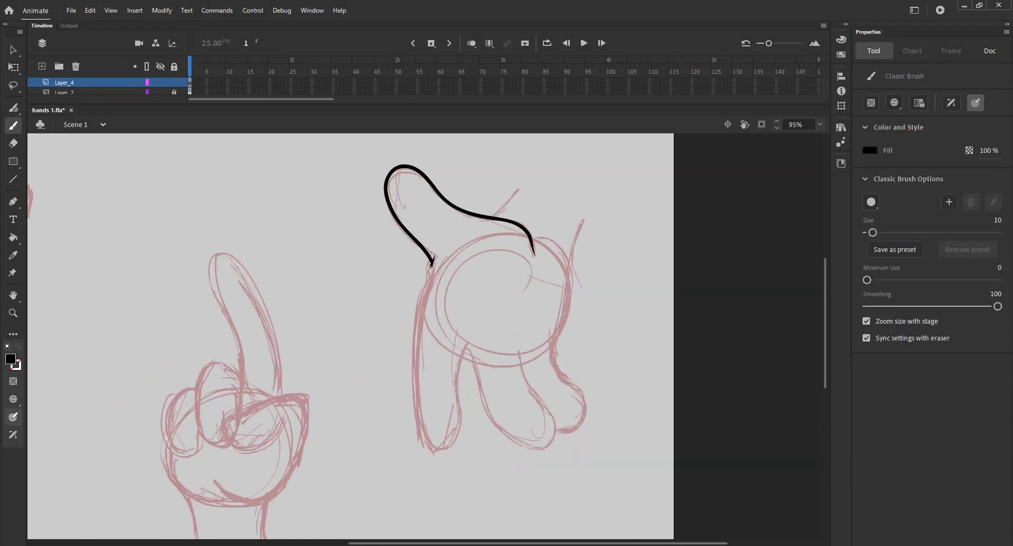
Ink the open hand's three fingers and outer palm edge in black, redoing strokes that miss the sketch.
mouse_move(432, 256)
left_mouse_down()
mouse_move(417, 308)
mouse_move(418, 431)
mouse_move(457, 387)
mouse_move(474, 342)
mouse_move(478, 401)
mouse_move(553, 419)
mouse_move(518, 349)
mouse_move(497, 415)
left_mouse_up()
key("ctrl+z")
key("ctrl+z")
mouse_move(468, 350)
left_mouse_down()
mouse_move(548, 412)
mouse_move(520, 341)
left_mouse_up()
mouse_move(532, 238)
left_mouse_down()
mouse_move(562, 256)
mouse_move(561, 371)
left_mouse_up()
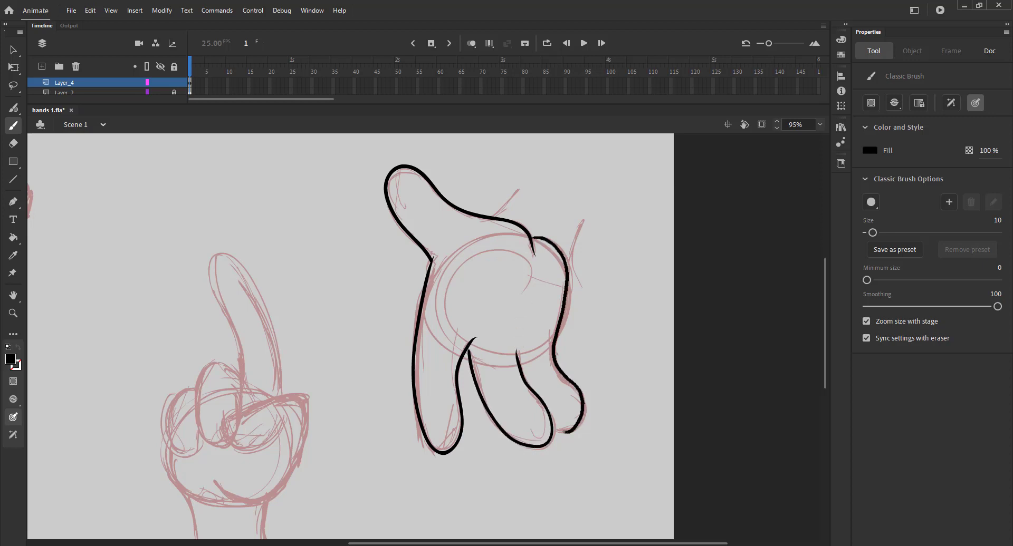
left_click_drag(564, 431, 553, 432)
Ink the open hand's wrist lines, check the line joints up close and save the file.
left_click_drag(568, 272, 595, 204)
key("z")
mouse_move(503, 204)
left_mouse_down()
mouse_move(594, 274)
mouse_move(578, 266)
left_mouse_up()
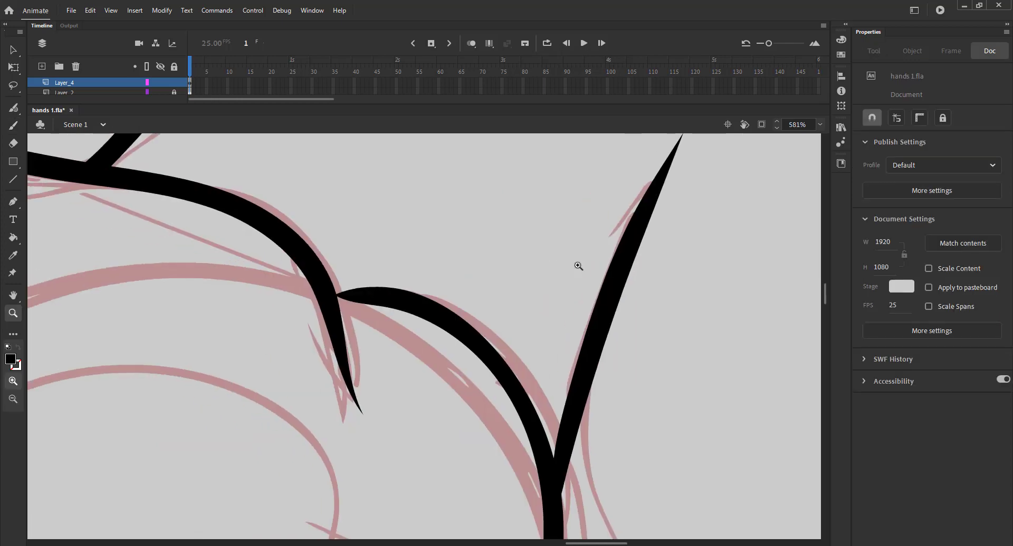
key("ctrl+2")
key("ctrl+s")
Ink the pointing hand's raised index finger in black and undo the stray stroke along the palm's base.
left_click_drag(335, 243, 596, 491)
left_click_drag(451, 375, 507, 381)
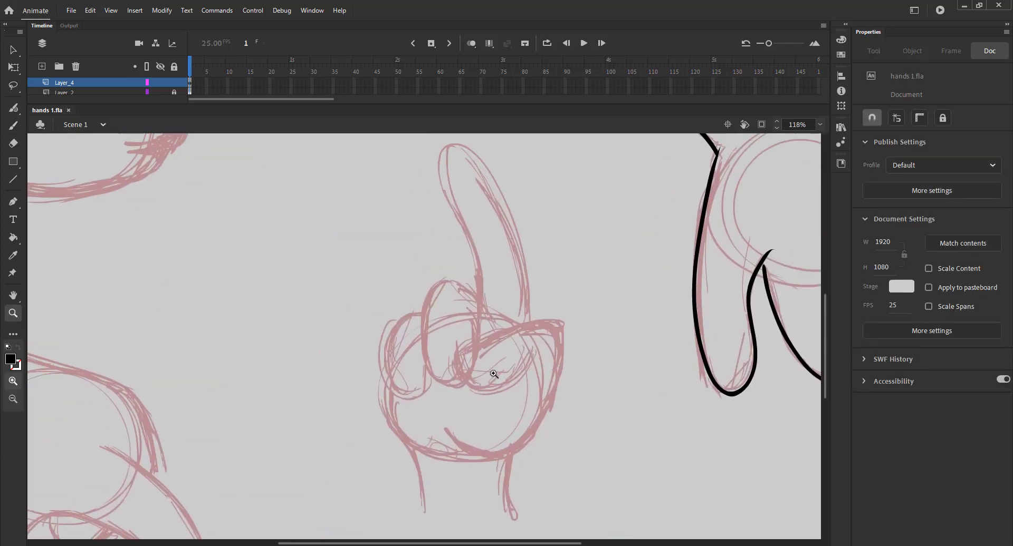
key("b")
mouse_move(526, 296)
left_mouse_down()
mouse_move(435, 169)
mouse_move(481, 303)
mouse_move(423, 341)
mouse_move(538, 323)
mouse_move(554, 395)
mouse_move(466, 451)
mouse_move(450, 430)
mouse_move(515, 425)
left_mouse_up()
key("ctrl+z")
key("ctrl+z")
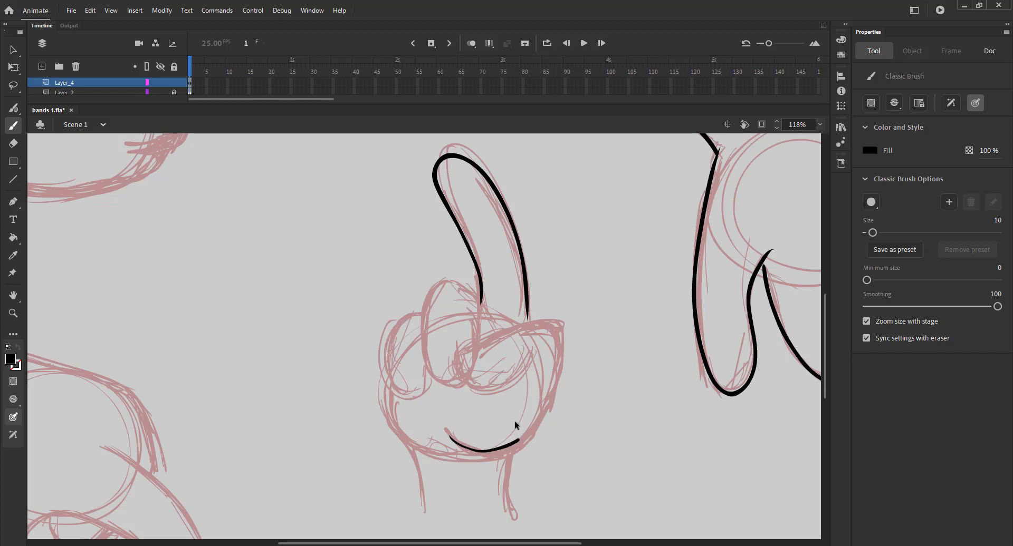
key("ctrl+z")
Ink the pointing hand's folded thumb, two curled fingers and the palm contour in black.
mouse_move(447, 431)
left_mouse_down()
mouse_move(459, 437)
mouse_move(559, 363)
mouse_move(490, 337)
left_mouse_up()
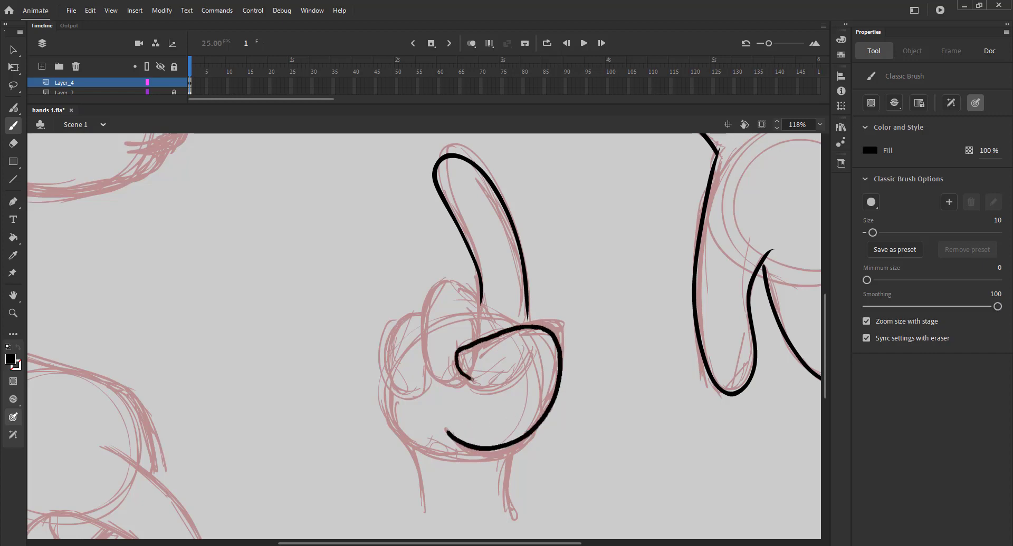
left_click_drag(471, 379, 536, 354)
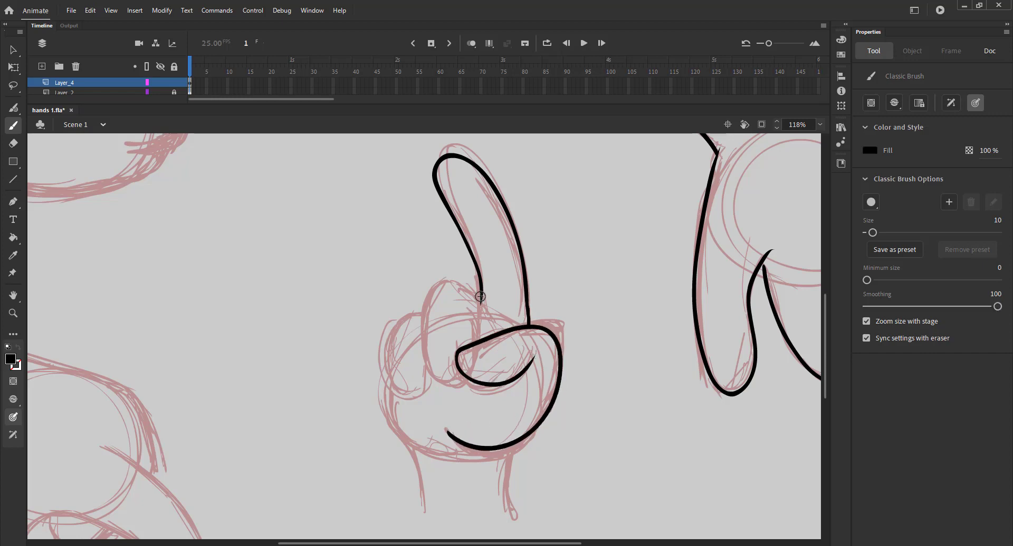
mouse_move(479, 297)
left_mouse_down()
mouse_move(441, 285)
mouse_move(462, 384)
left_mouse_up()
mouse_move(478, 347)
left_mouse_down()
mouse_move(473, 316)
mouse_move(406, 390)
mouse_move(435, 375)
mouse_move(430, 448)
mouse_move(466, 444)
left_mouse_up()
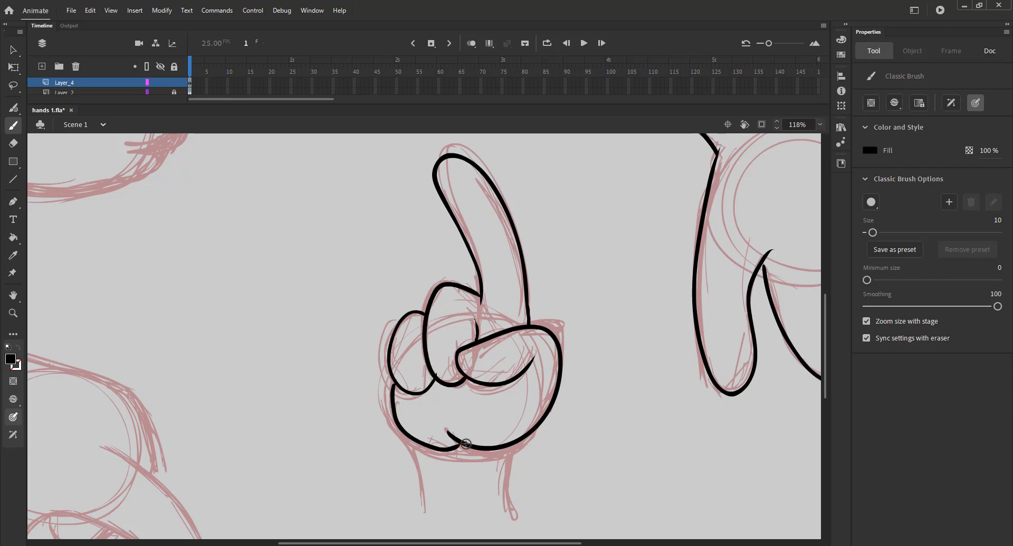
Redo the pointing hand's palm base outline and ink both wrist lines in black.
key("ctrl+z")
mouse_move(393, 384)
left_mouse_down()
mouse_move(390, 417)
mouse_move(467, 449)
left_mouse_up()
scroll(419, 371, "down", 3)
left_click_drag(407, 373, 426, 437)
left_click_drag(516, 373, 517, 452)
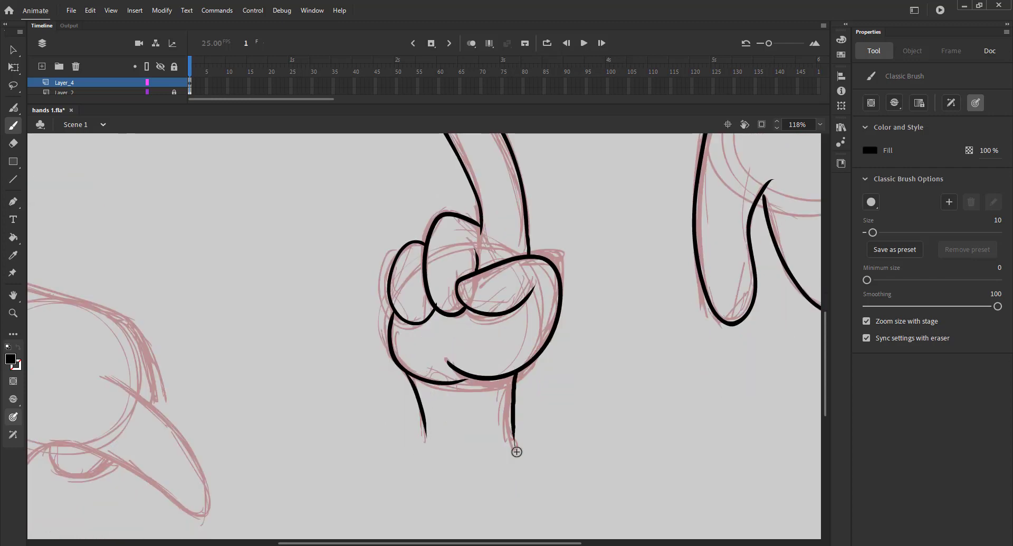
Try to extend the pointing hand's palm base line up close so it meets the heel crease.
key("z")
left_click_drag(413, 354, 543, 420)
left_click_drag(470, 397, 518, 420)
key("b")
left_click_drag(289, 341, 424, 308)
key("ctrl+z")
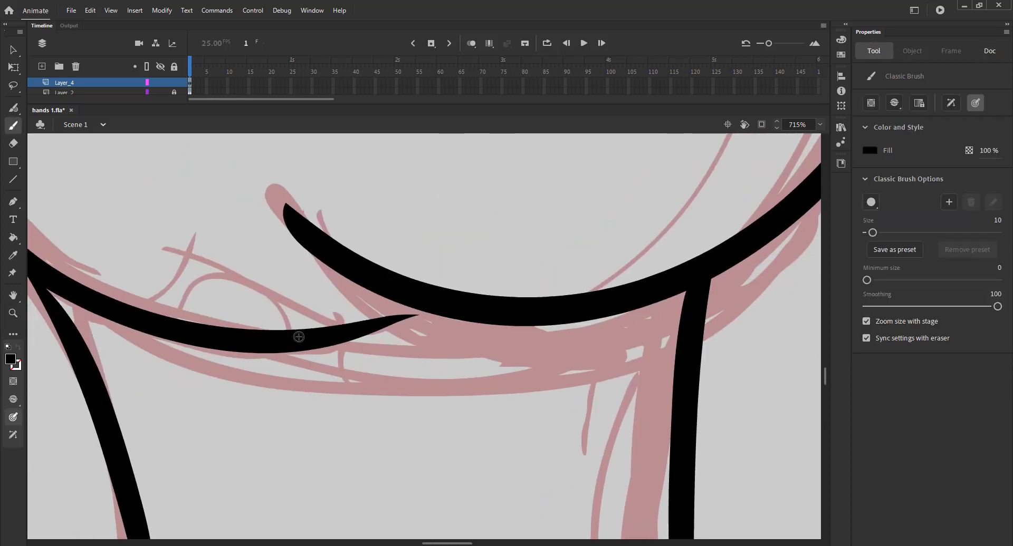
mouse_move(299, 337)
left_mouse_down()
mouse_move(441, 303)
mouse_move(369, 330)
mouse_move(451, 300)
left_mouse_up()
key("ctrl+z")
key("ctrl+2")
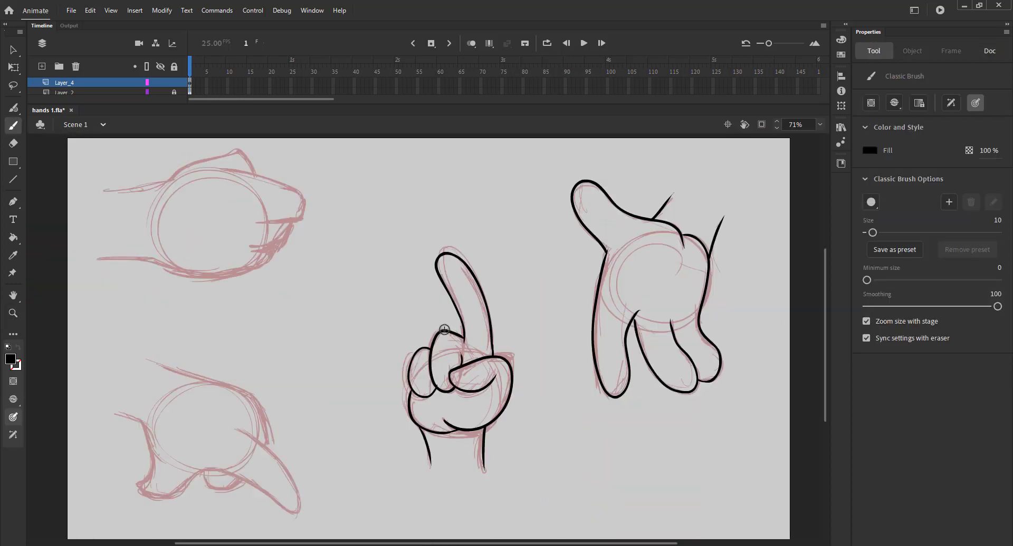
Ink the back contour and the long extended finger of the downward-reaching hand in black.
left_click_drag(218, 368, 246, 270)
key("z")
left_click_drag(82, 259, 429, 462)
left_click_drag(285, 374, 302, 393)
key("b")
mouse_move(294, 168)
left_mouse_down()
mouse_move(517, 273)
mouse_move(526, 337)
left_mouse_up()
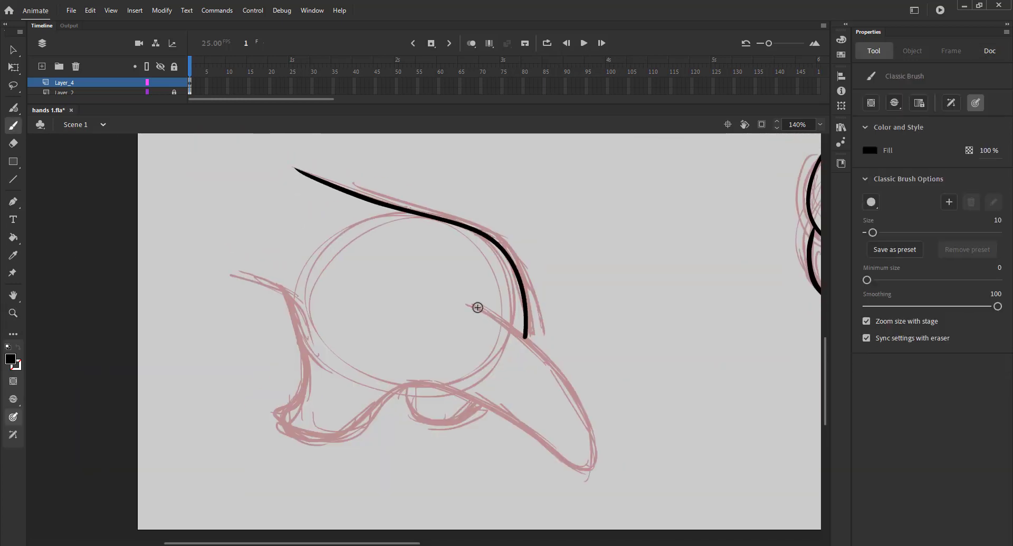
mouse_move(471, 305)
left_mouse_down()
mouse_move(607, 461)
mouse_move(457, 383)
mouse_move(385, 399)
left_mouse_up()
Ink the downward-reaching hand's lower wrist edge and thumb in black, redoing strokes that miss the sketch.
mouse_move(230, 275)
left_mouse_down()
mouse_move(298, 348)
mouse_move(300, 446)
mouse_move(424, 388)
left_mouse_up()
key("ctrl+z")
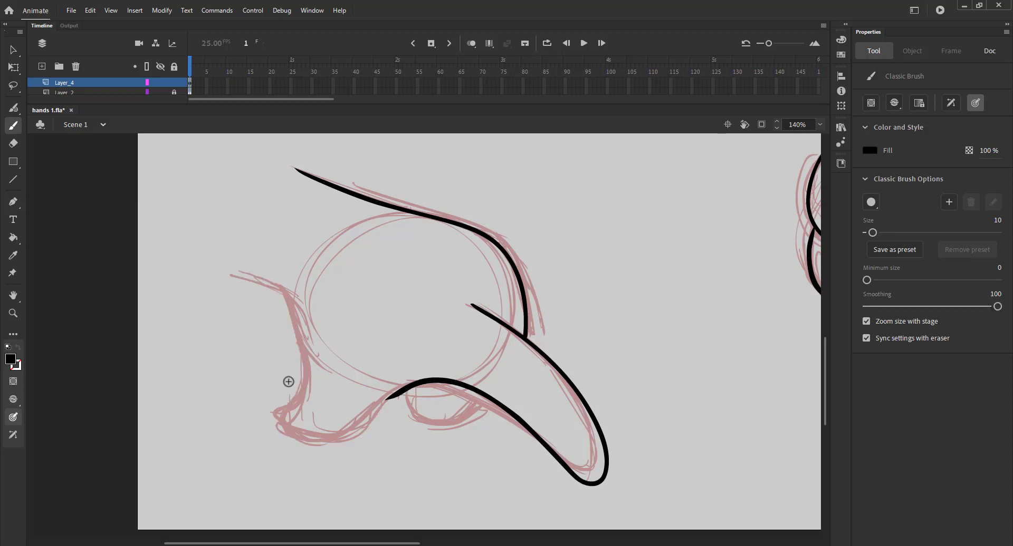
mouse_move(231, 276)
left_mouse_down()
mouse_move(306, 332)
mouse_move(258, 417)
mouse_move(416, 385)
left_mouse_up()
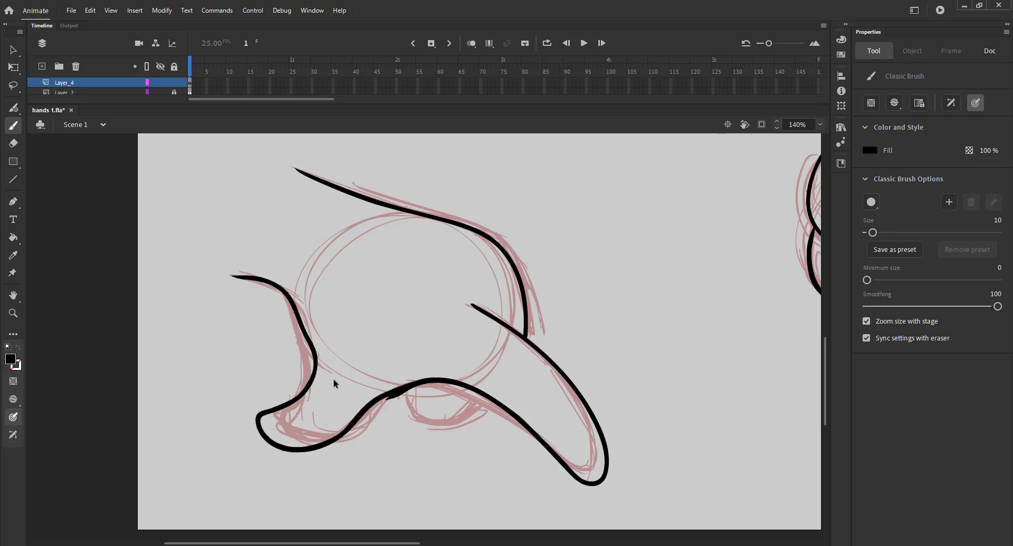
key("ctrl+z")
mouse_move(304, 371)
left_mouse_down()
mouse_move(272, 441)
mouse_move(423, 382)
left_mouse_up()
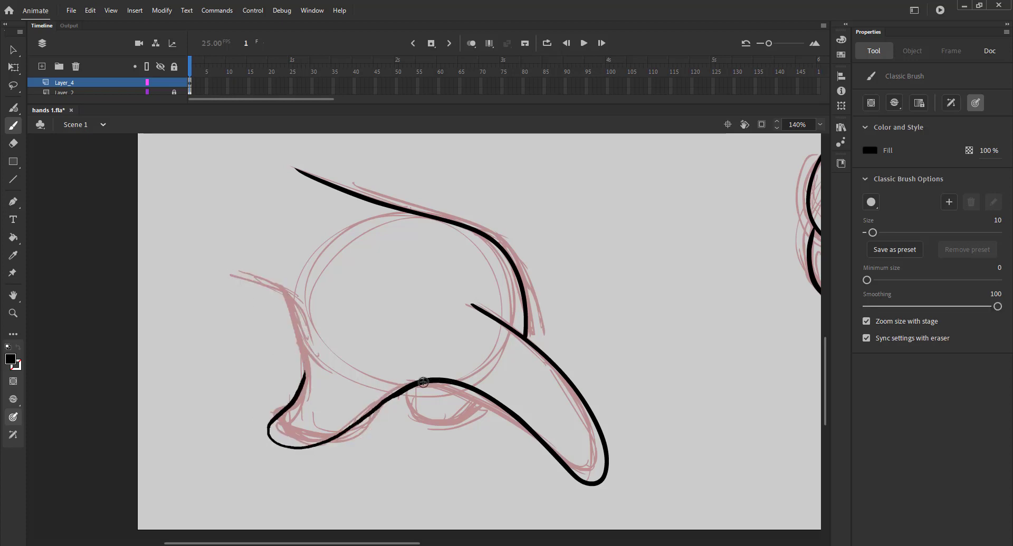
mouse_move(228, 273)
left_mouse_down()
mouse_move(299, 333)
mouse_move(289, 409)
left_mouse_up()
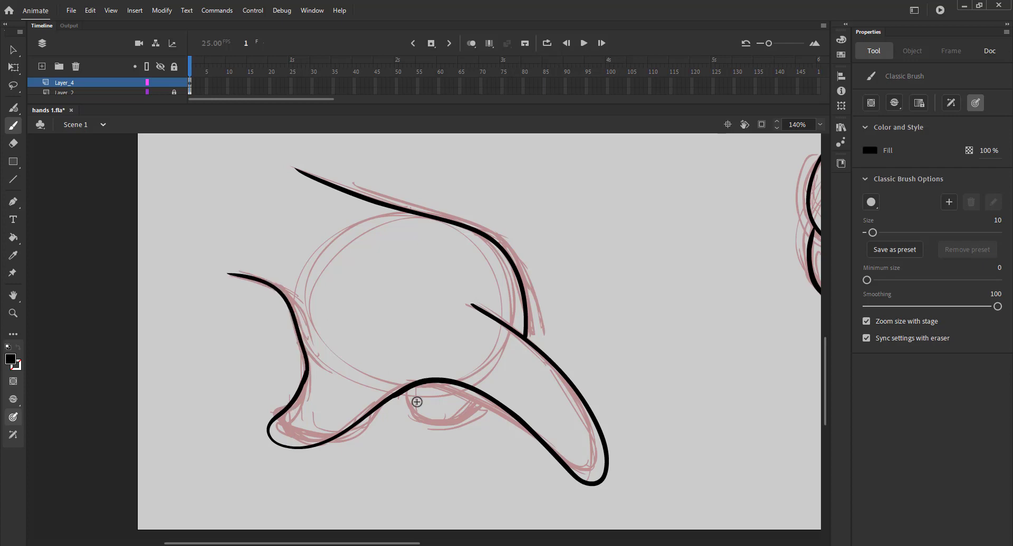
Ink the small fingertip under the downward-reaching hand's palm in black and save the file.
key("ctrl+z")
left_click_drag(482, 397, 410, 395)
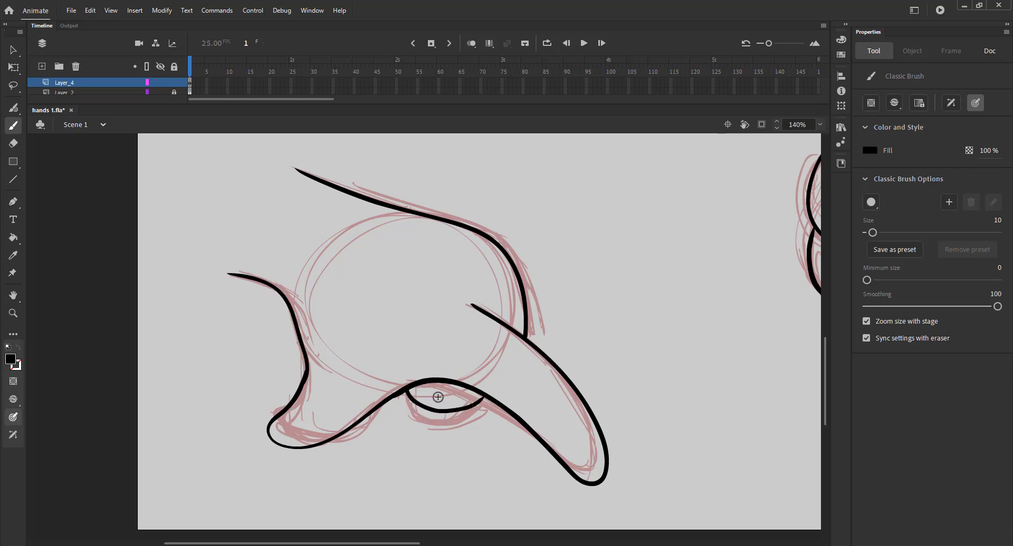
key("ctrl+2")
key("ctrl+s")
Ink the sideways hand's upper wrist line and raised knuckle in black, redoing the stroke once for a smoother curve.
key("z")
left_click_drag(81, 165, 348, 351)
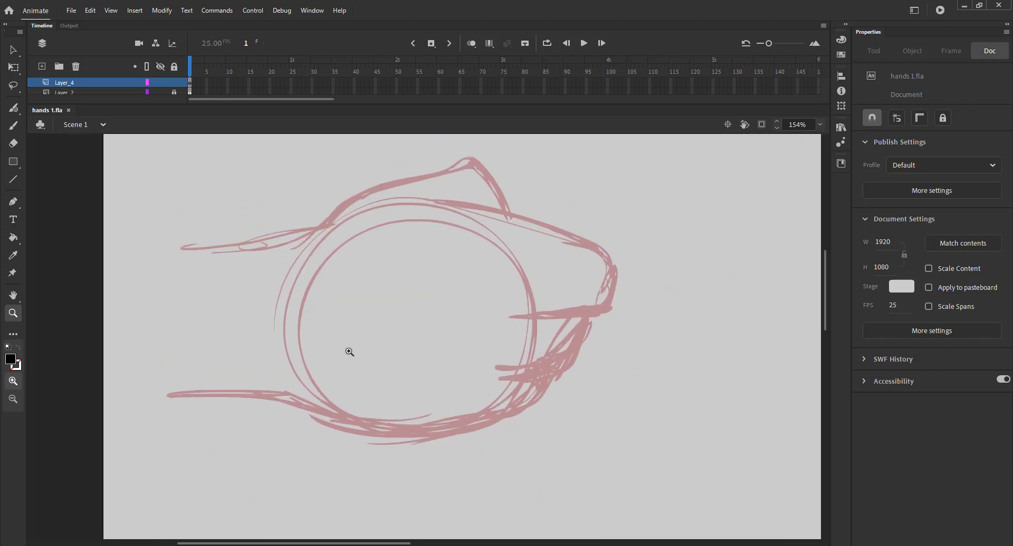
key("b")
mouse_move(182, 249)
left_mouse_down()
mouse_move(476, 164)
mouse_move(506, 209)
left_mouse_up()
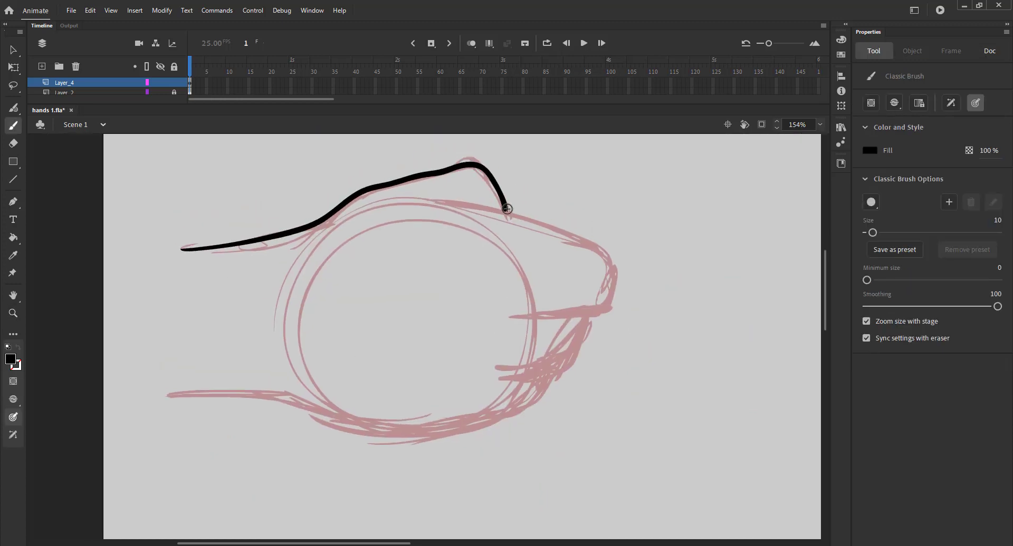
key("ctrl+z")
mouse_move(181, 247)
left_mouse_down()
mouse_move(305, 232)
mouse_move(443, 172)
mouse_move(515, 215)
left_mouse_up()
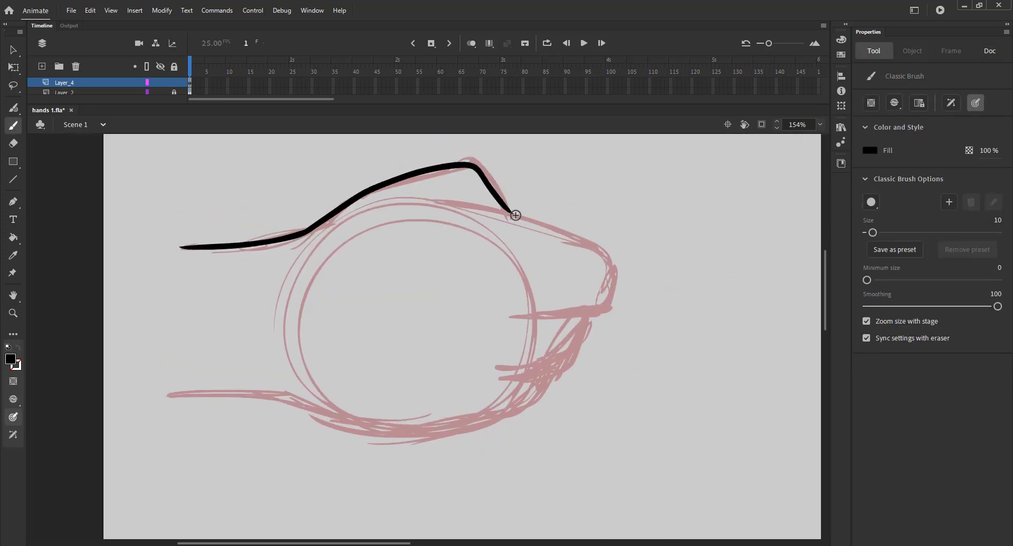
Ink the sideways hand's front finger, curled fingers and lower palm edge in black and save the file.
mouse_move(439, 202)
left_mouse_down()
mouse_move(501, 212)
mouse_move(612, 295)
mouse_move(487, 317)
left_mouse_up()
mouse_move(580, 313)
left_mouse_down()
mouse_move(558, 361)
mouse_move(496, 376)
left_mouse_up()
scroll(500, 253, "down", 3)
left_click_drag(583, 247, 543, 294)
mouse_move(202, 277)
left_mouse_down()
mouse_move(373, 301)
mouse_move(553, 291)
left_mouse_up()
key("ctrl+2")
key("ctrl+s")
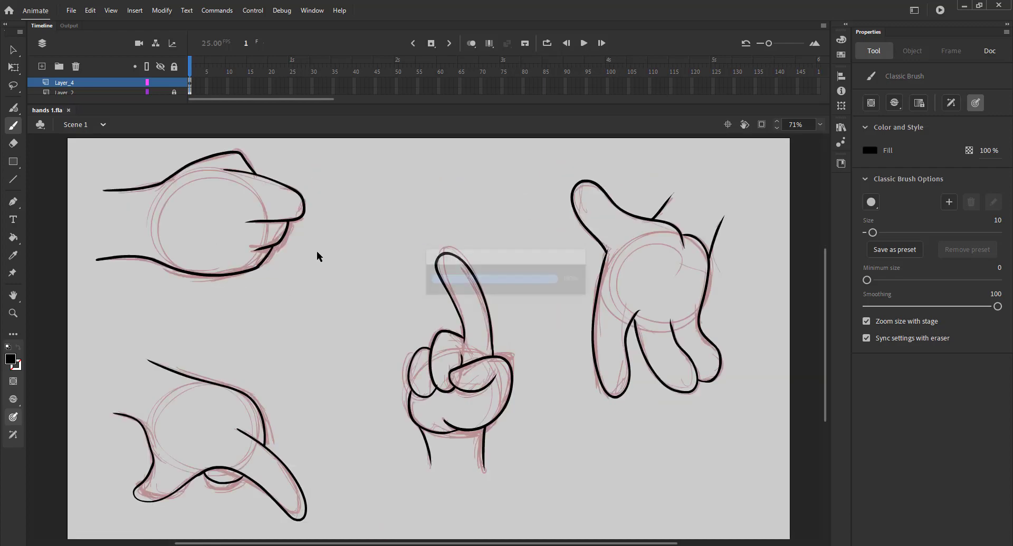
Close the open wrist ends of the downward-reaching, open and sideways hands with curved black strokes.
scroll(451, 291, "left", 5)
key("z")
left_click_drag(257, 338, 432, 511)
key("b")
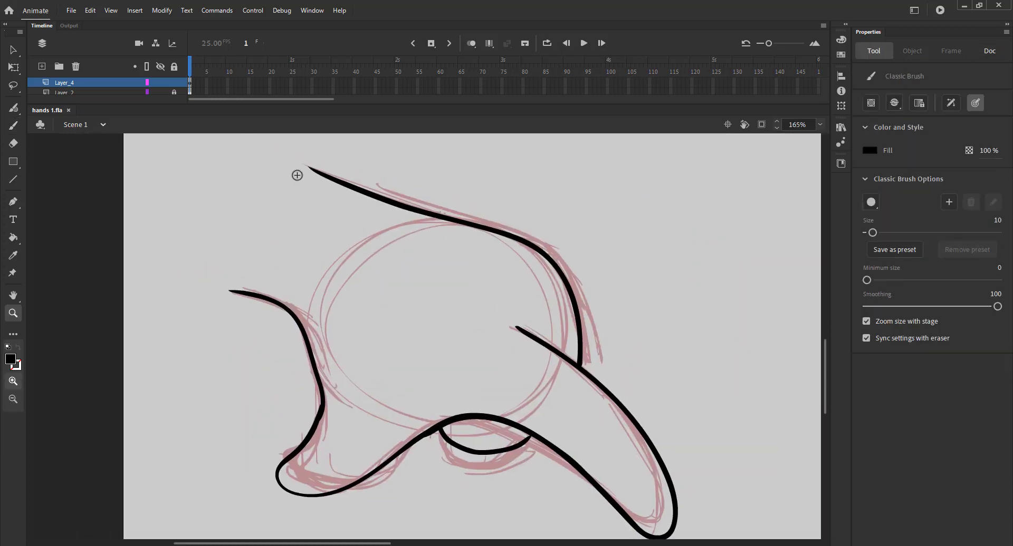
mouse_move(313, 171)
left_mouse_down()
mouse_move(268, 203)
mouse_move(235, 292)
left_mouse_up()
left_click_drag(739, 174, 93, 330)
left_click_drag(591, 142, 322, 367)
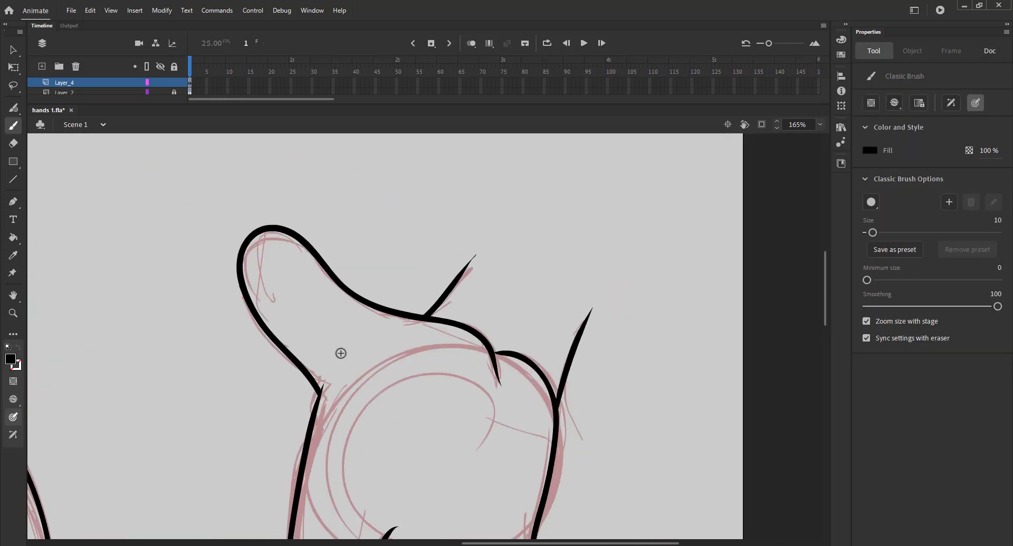
left_click_drag(470, 269, 585, 321)
mouse_move(105, 211)
left_mouse_down()
mouse_move(336, 303)
mouse_move(387, 224)
mouse_move(390, 386)
left_mouse_up()
key("e")
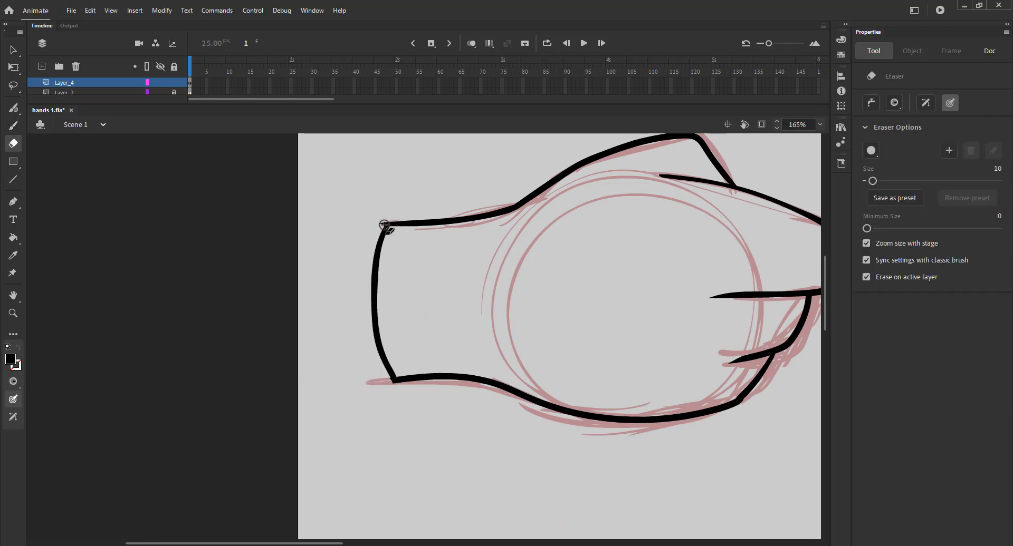
key("ctrl+2")
Set the Paint Bucket fill to dark grey and try to fill the open hand.
key("v")
key("k")
left_click(869, 150)
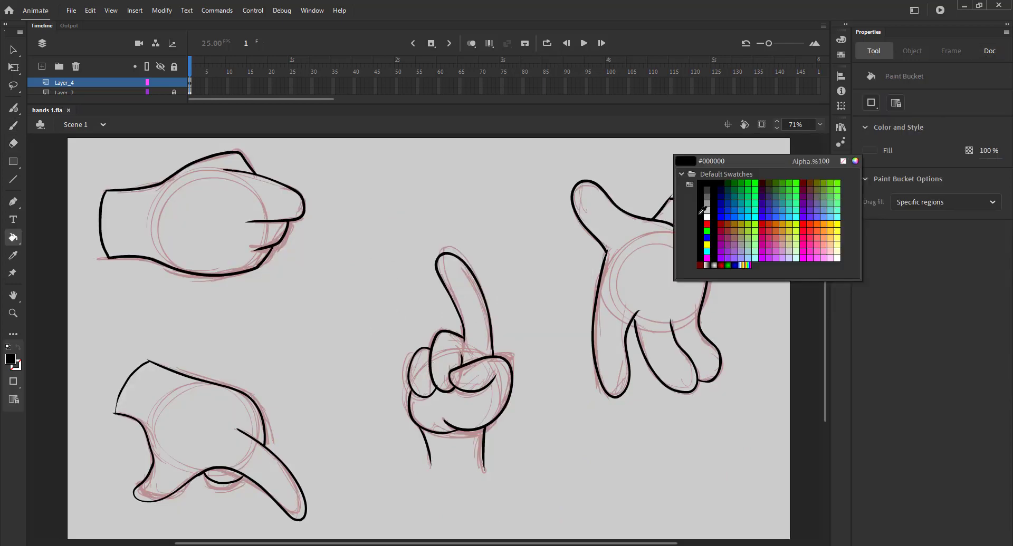
left_click(705, 202)
left_click(668, 243)
Bridge the outline gap between the open hand's fingers with a black stroke and return to the dark grey Paint Bucket.
key("b")
scroll(730, 366, "up", 10)
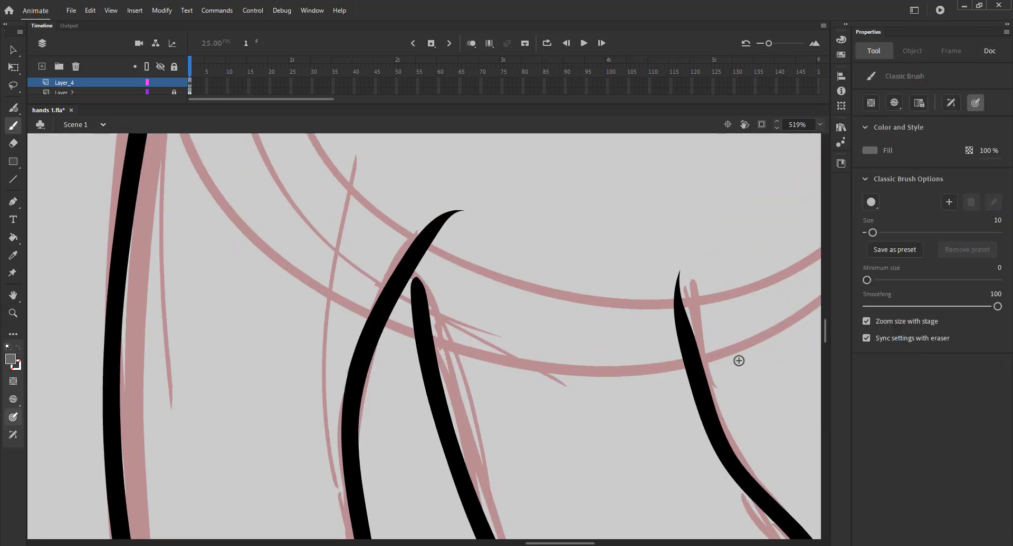
left_click(869, 150)
key("Escape")
key("k")
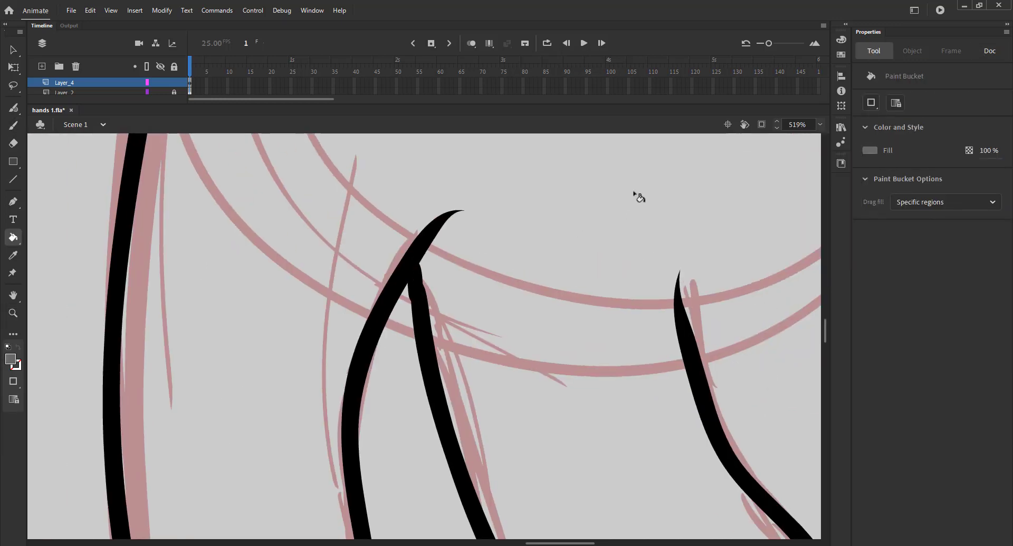
Fill the pointing, downward-reaching and sideways hands with dark grey and save the file.
key("ctrl+2")
left_click(480, 343)
left_click(482, 401)
left_click(423, 369)
left_click(167, 462)
left_click(144, 228)
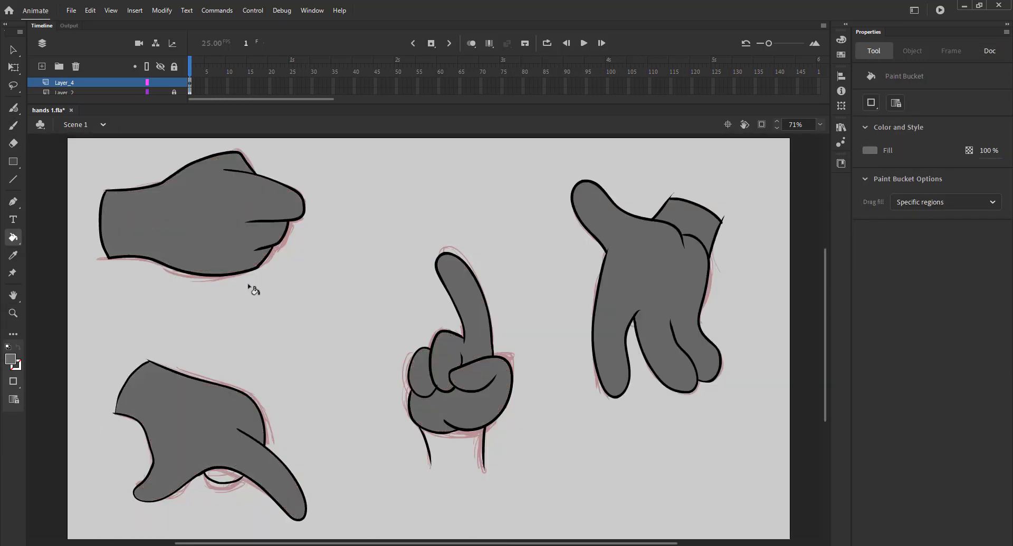
key("ctrl+s")
Group the open, pointing and downward-reaching hands each as a separate object and select the sideways hand's artwork.
key("v")
left_click_drag(554, 153, 798, 439)
key("ctrl+g")
left_click_drag(353, 222, 547, 511)
key("ctrl+g")
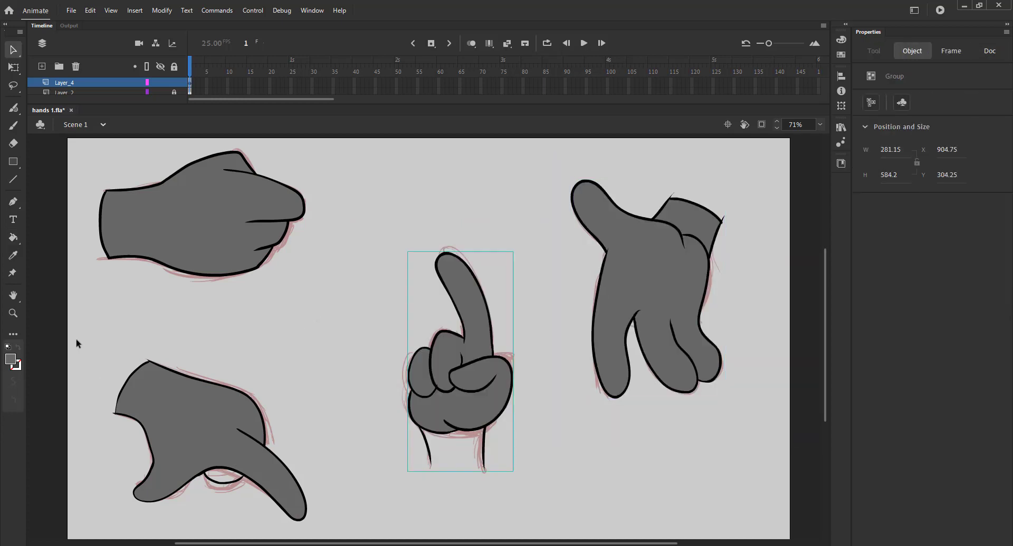
left_click_drag(76, 339, 345, 539)
key("ctrl+g")
left_click_drag(74, 143, 351, 310)
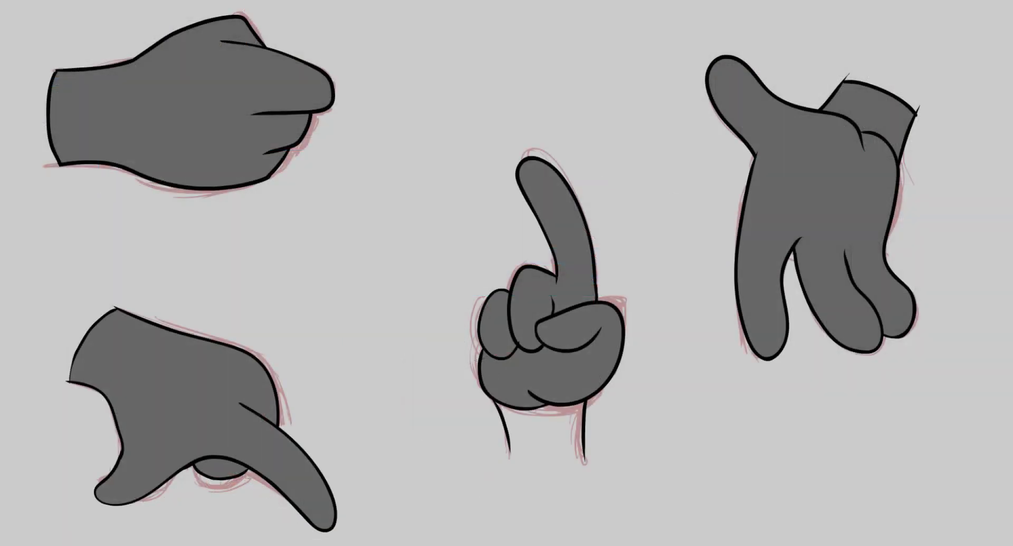